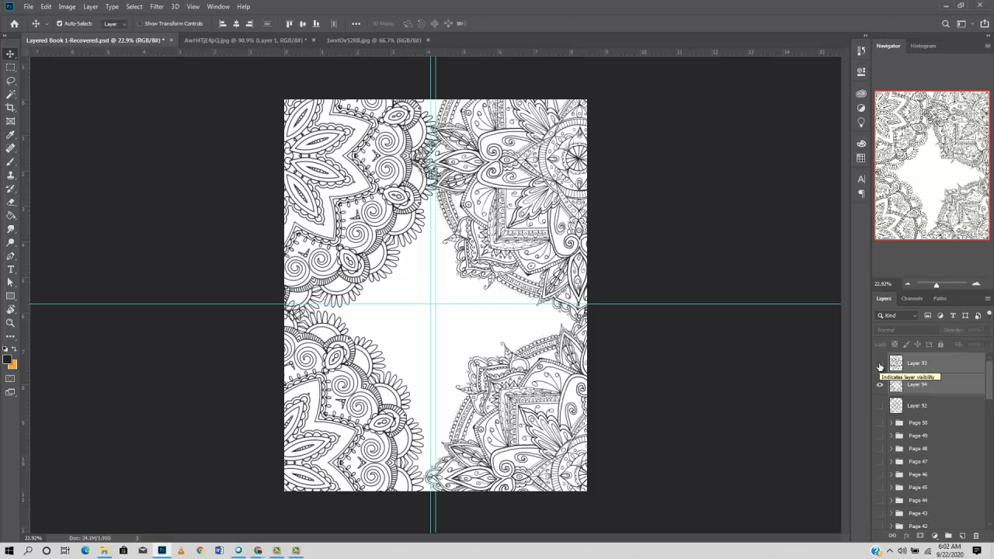
# Step: Toggle Layer 94's visibility off and on, and show Layer 93 as well
pyautogui.click(879, 385)
pyautogui.click(879, 385)
pyautogui.click(879, 362)
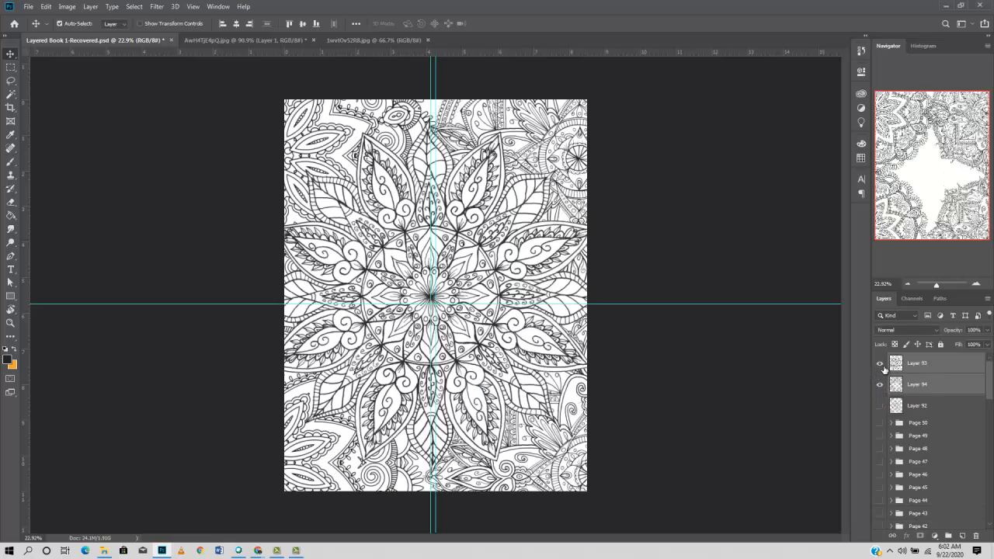
# Step: Group Layer 93 and Layer 94, name the group "test 01", and hide it
pyautogui.click(919, 386)
pyautogui.keyDown('shift'); pyautogui.click(920, 365); pyautogui.keyUp('shift')
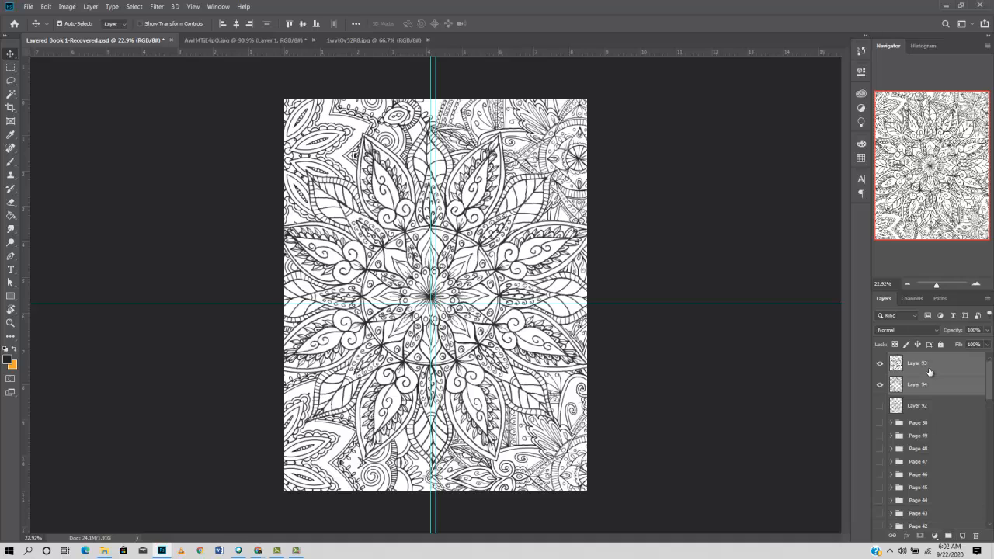
pyautogui.moveTo(929, 373); pyautogui.dragTo(948, 536)
pyautogui.doubleClick(927, 359)
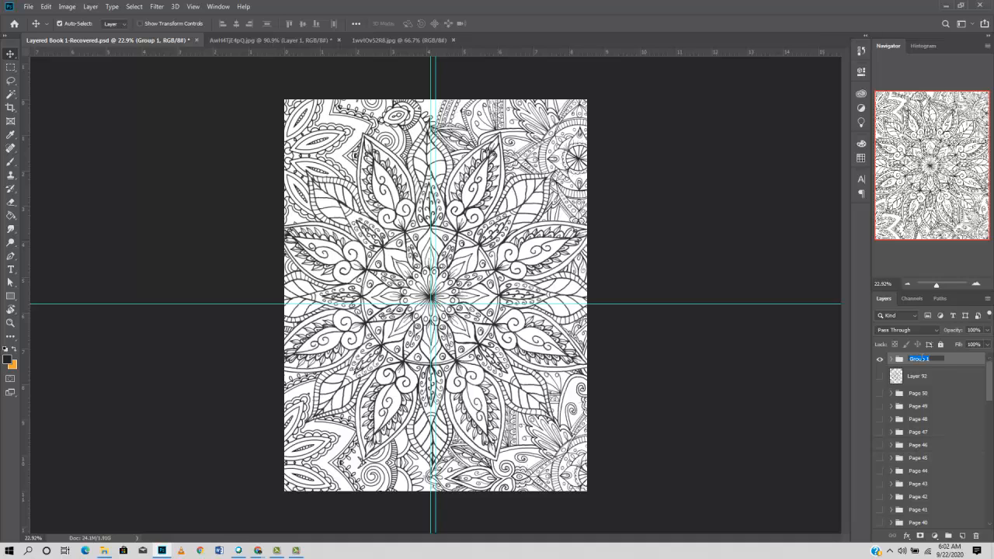
pyautogui.write('test 01')
pyautogui.press('Return')
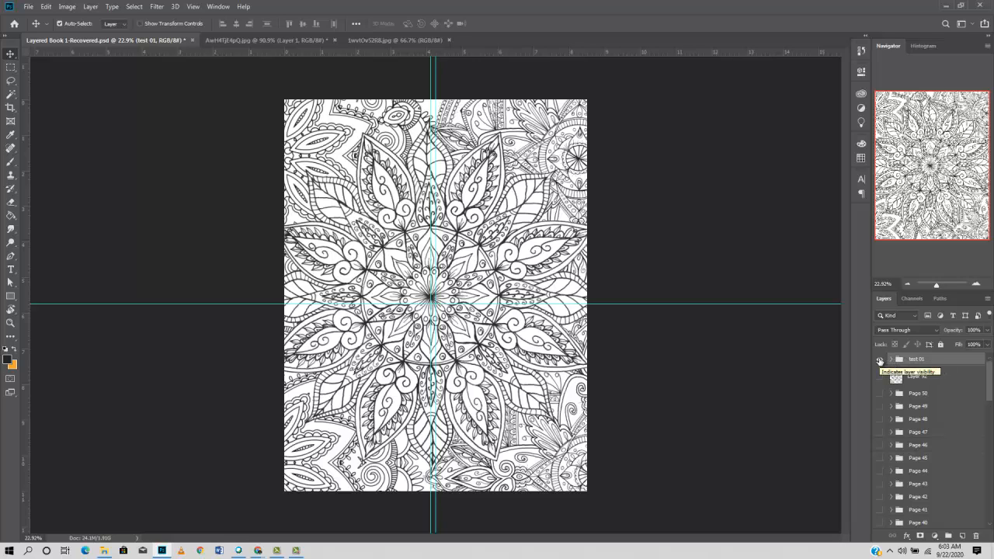
pyautogui.click(880, 359)
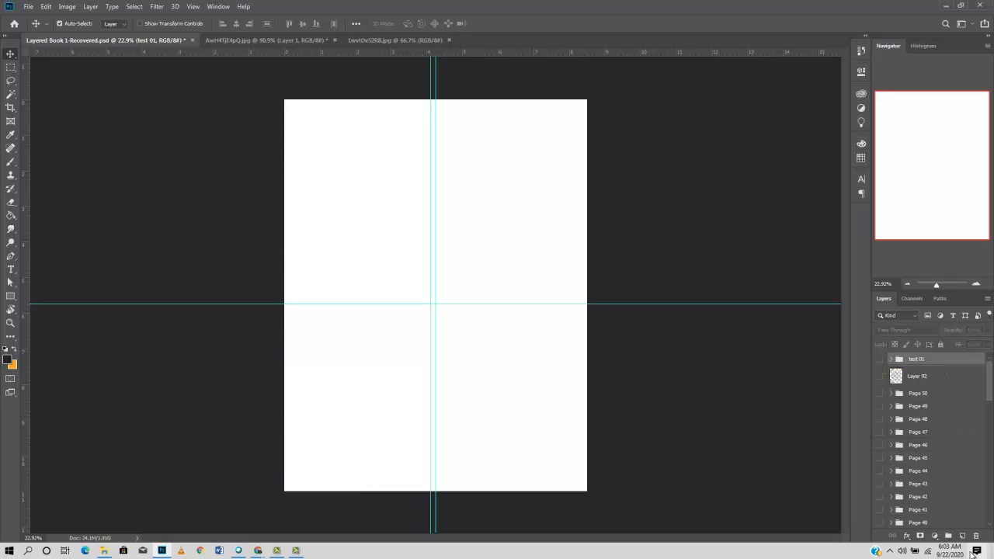
# Step: Add a new layer and stamp the mandala brush on it at 2500 px in the centre of the page
pyautogui.click(963, 537)
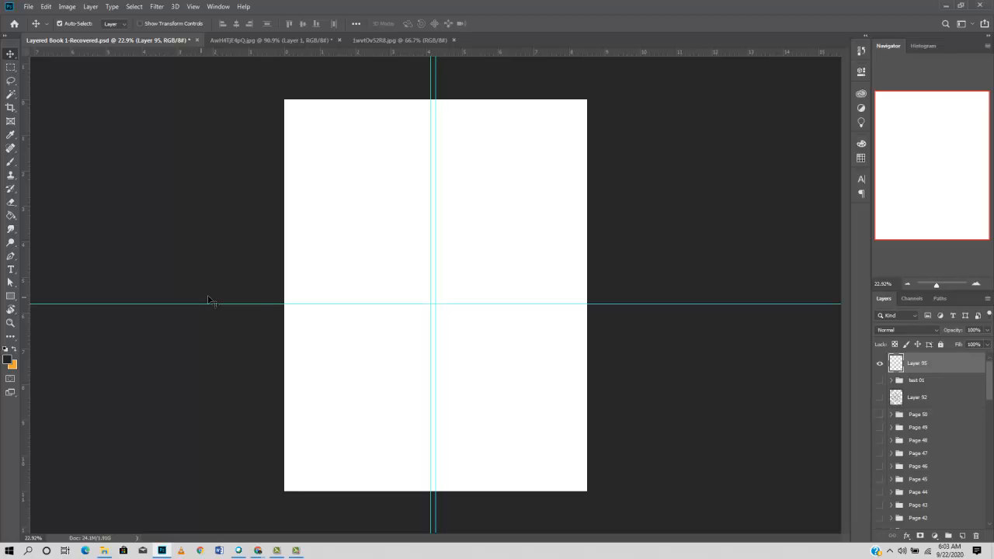
pyautogui.click(12, 163)
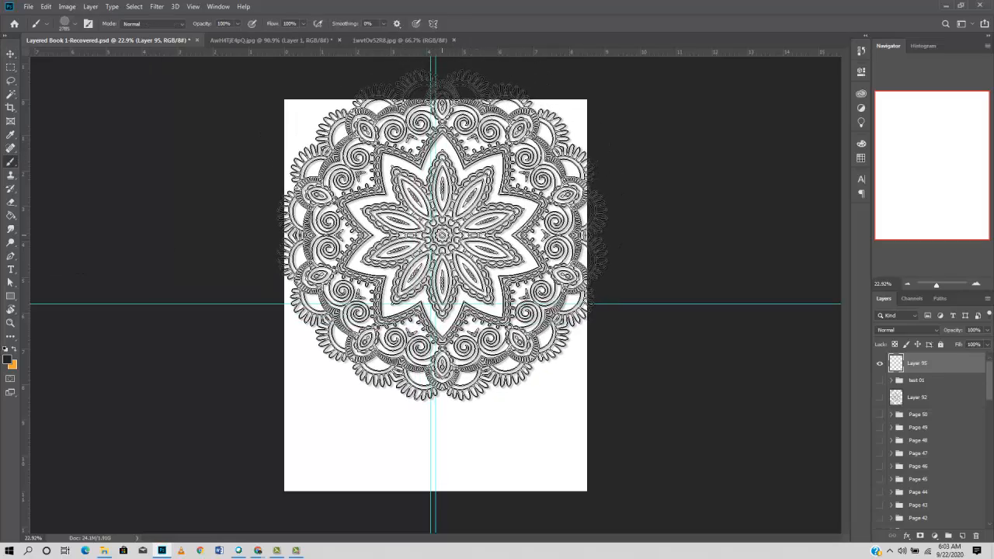
pyautogui.press('[')
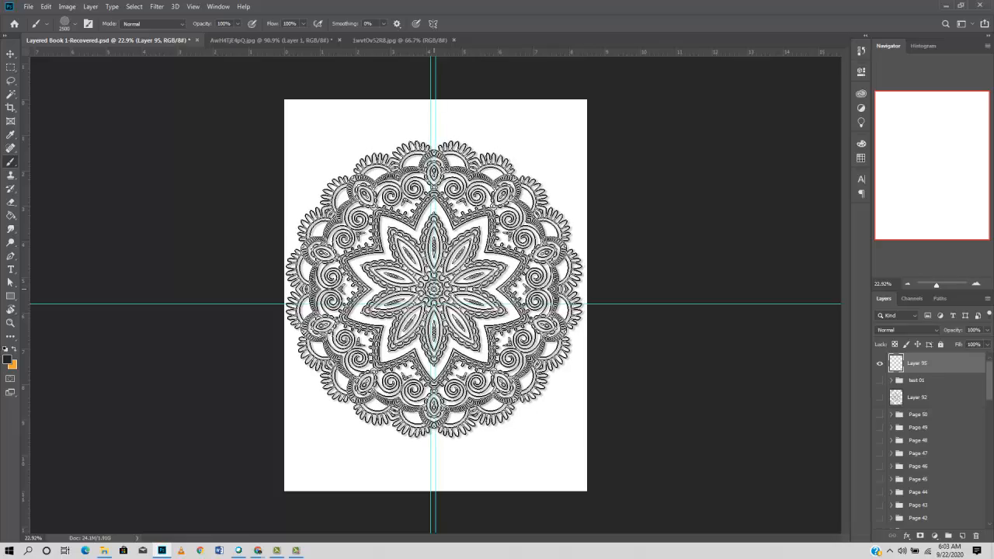
pyautogui.click(435, 289)
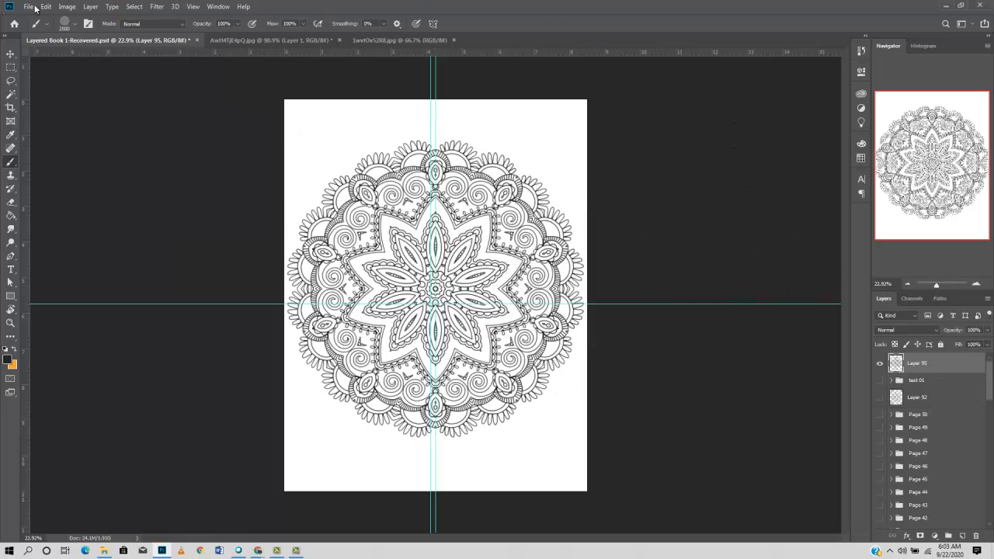
# Step: Preview the Mandala 2, Mandala 1 and Mandala 4 brushes from the 20 Mandala Brushes set
pyautogui.click(75, 24)
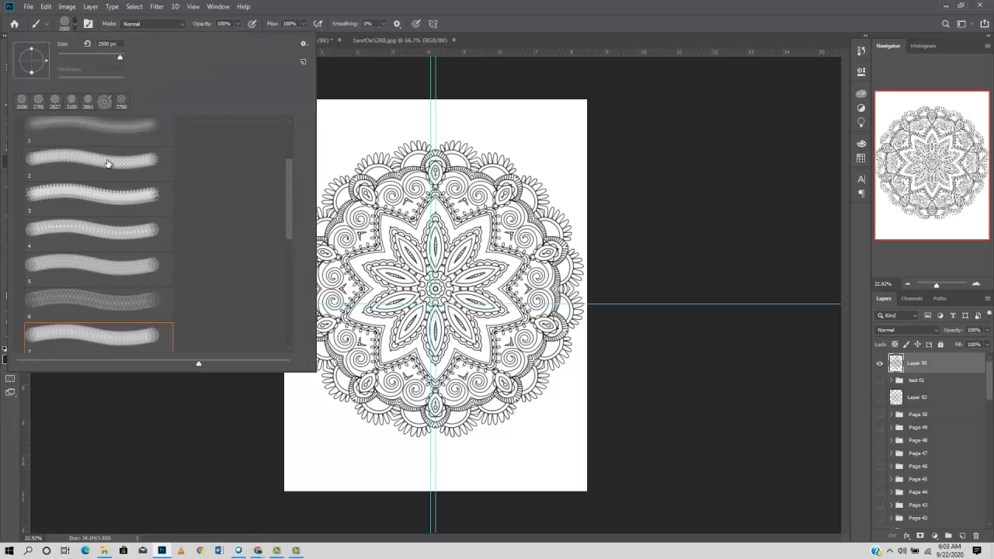
pyautogui.scroll(2, 107, 163)
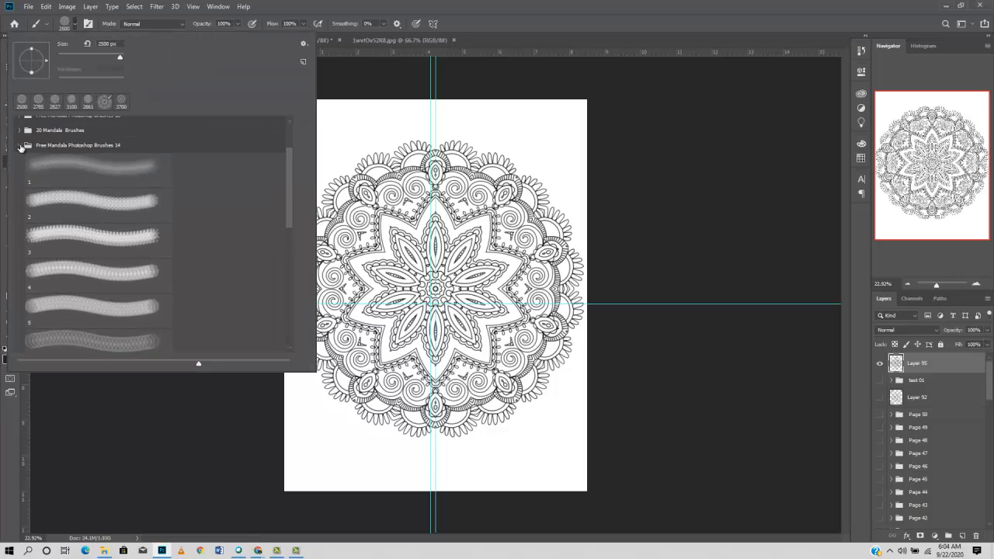
pyautogui.click(20, 146)
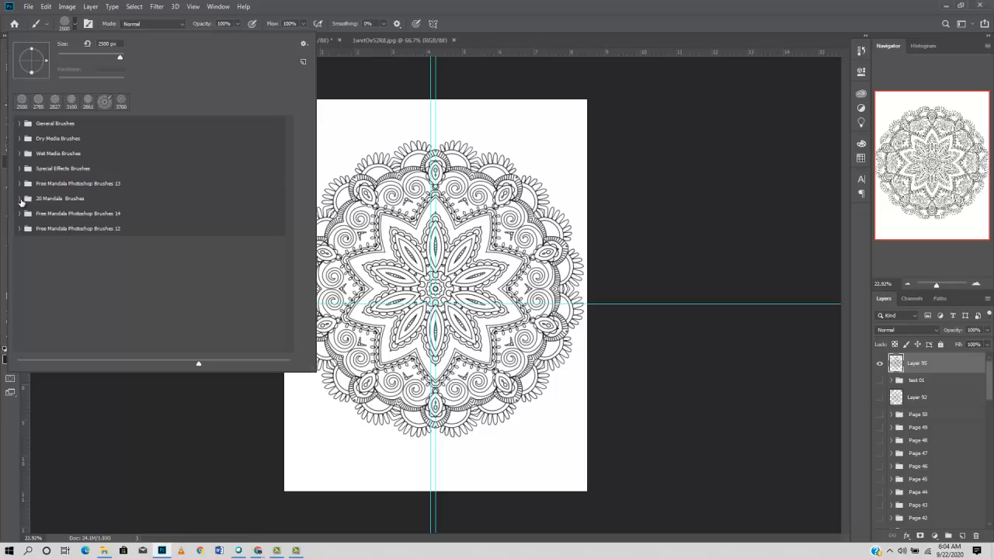
pyautogui.click(20, 201)
pyautogui.click(98, 253)
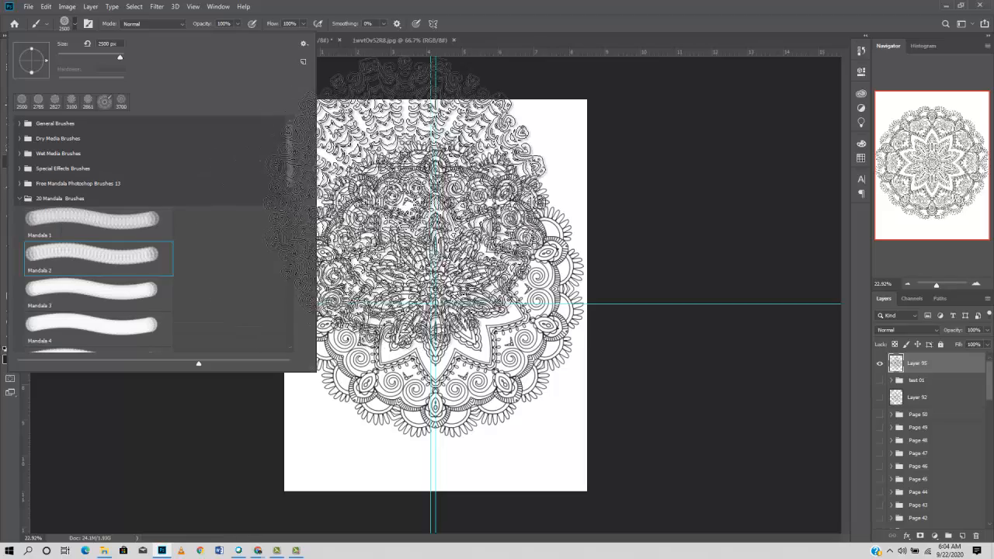
pyautogui.click(99, 220)
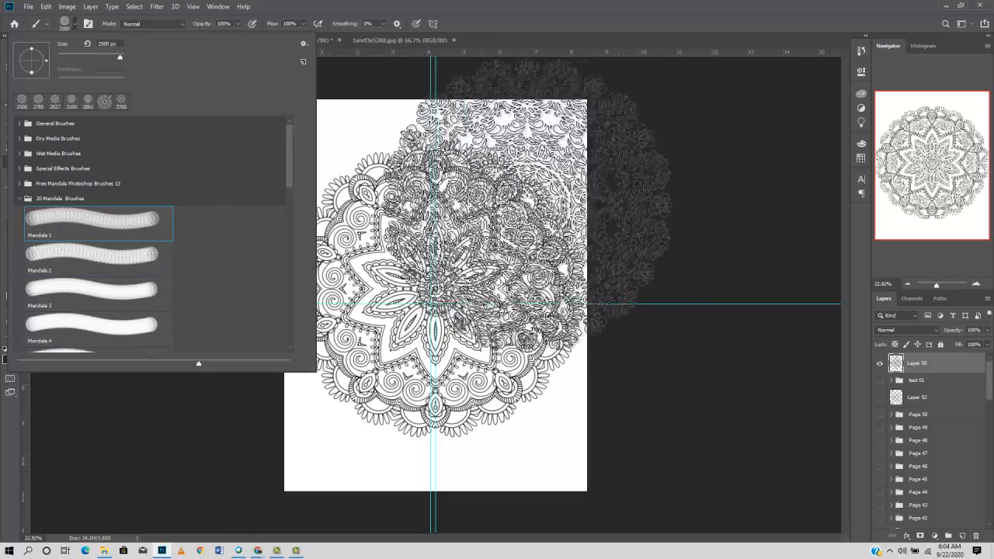
pyautogui.click(117, 325)
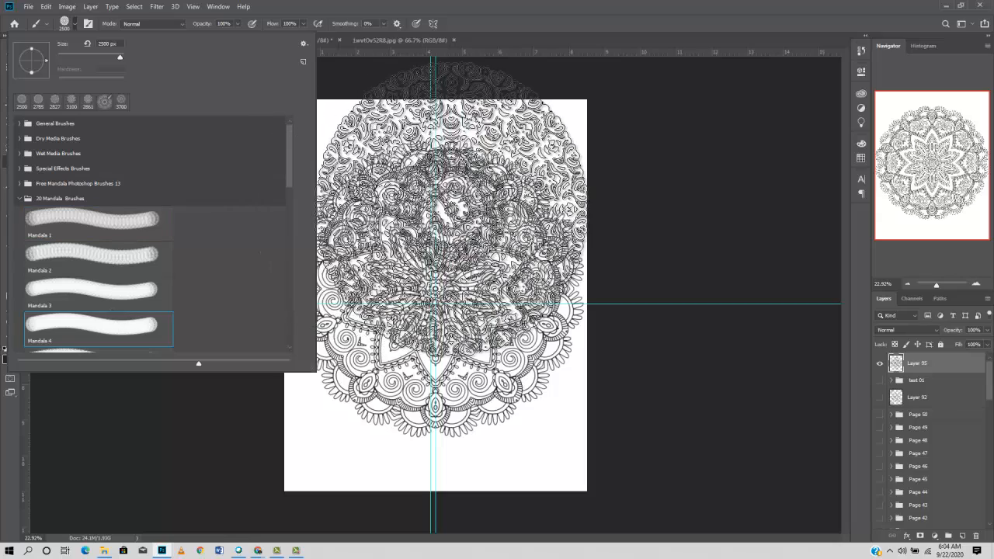
pyautogui.click(21, 199)
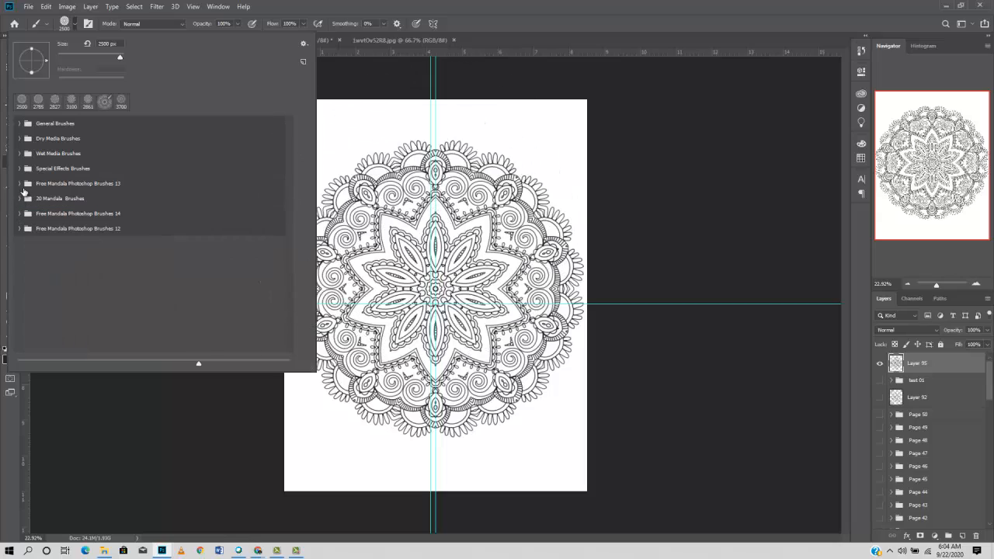
# Step: Choose brush 5 from the Free Mandala Photoshop Brushes 13 set and reduce its size to 2100 px
pyautogui.click(19, 183)
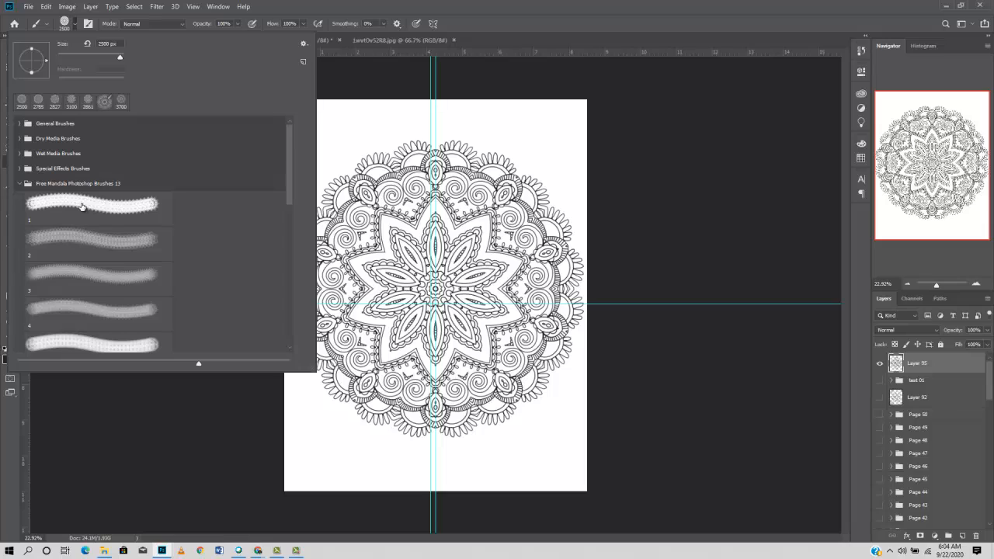
pyautogui.click(81, 206)
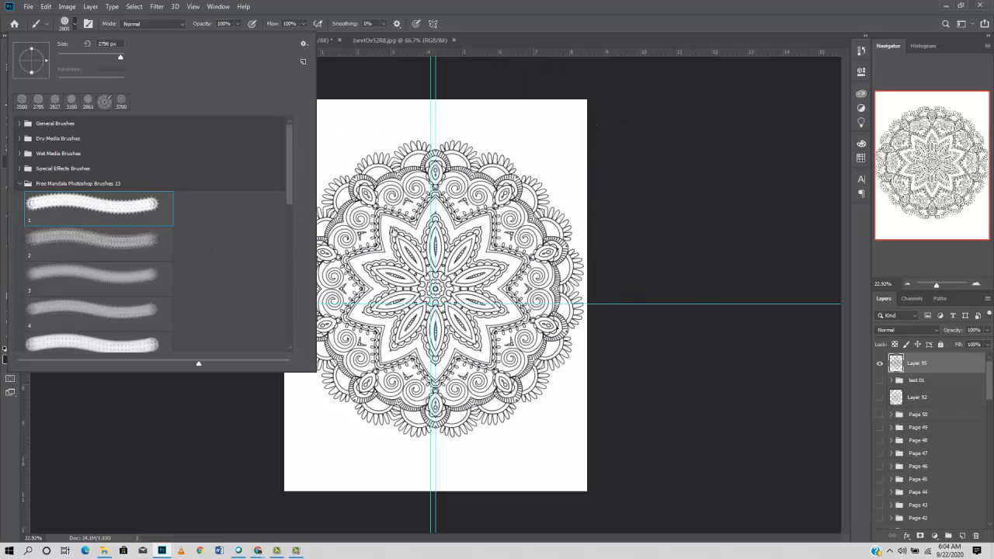
pyautogui.click(138, 313)
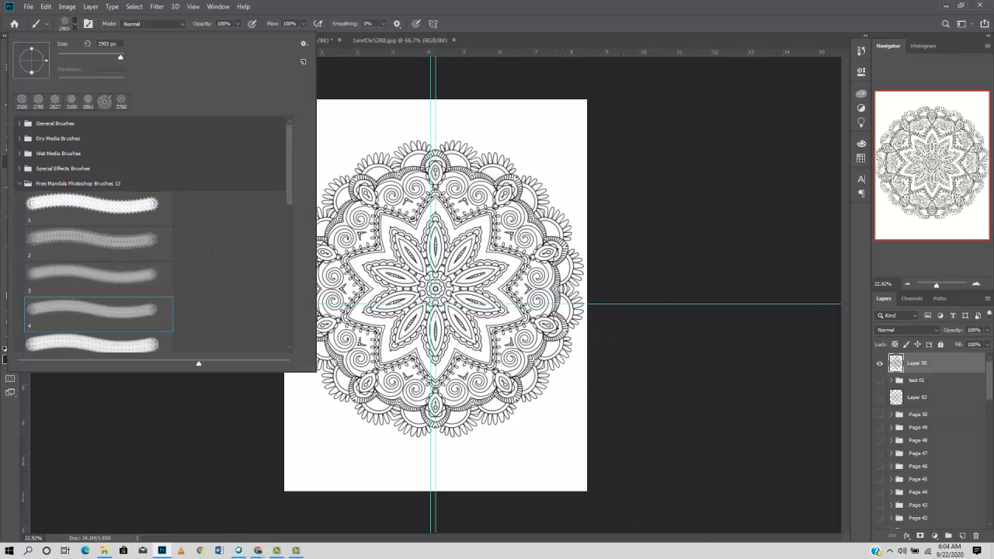
pyautogui.click(148, 342)
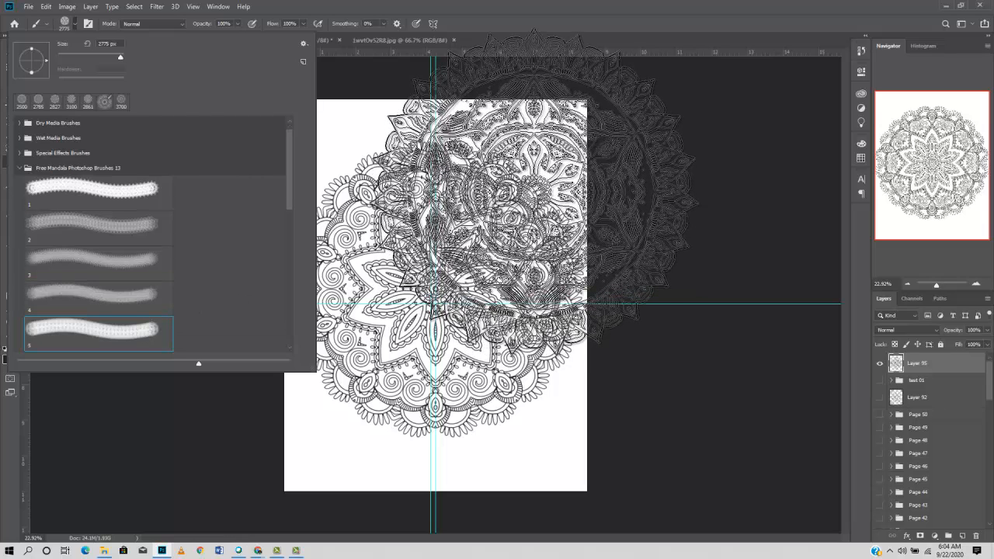
pyautogui.click(72, 24)
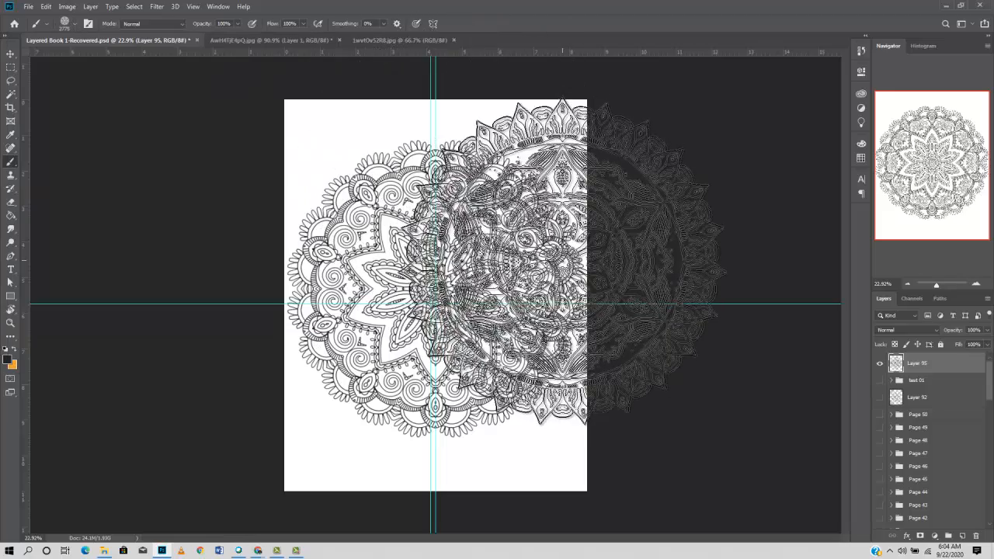
pyautogui.press('[')
pyautogui.press('[')
pyautogui.press('[')
pyautogui.press('[')
pyautogui.press('[')
pyautogui.press('[')
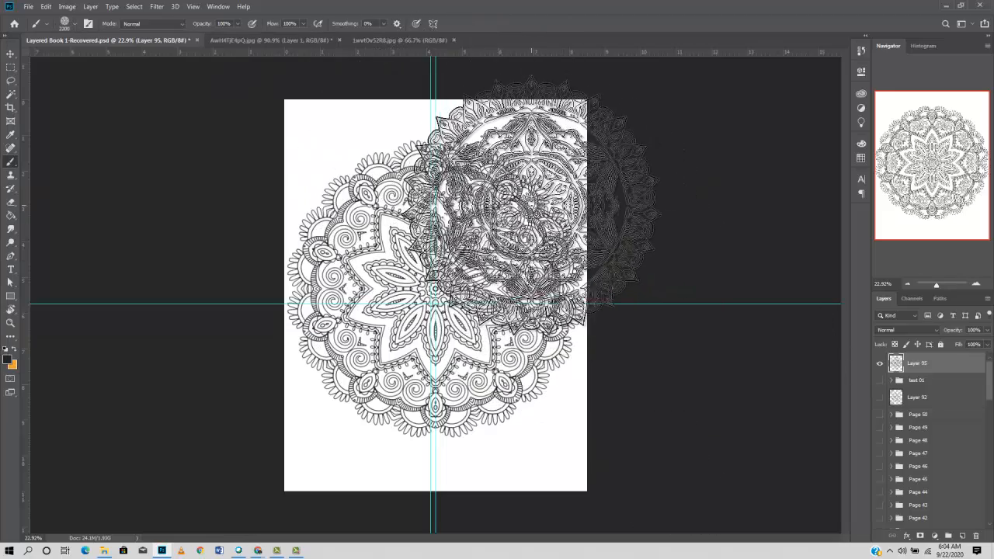
pyautogui.press('[')
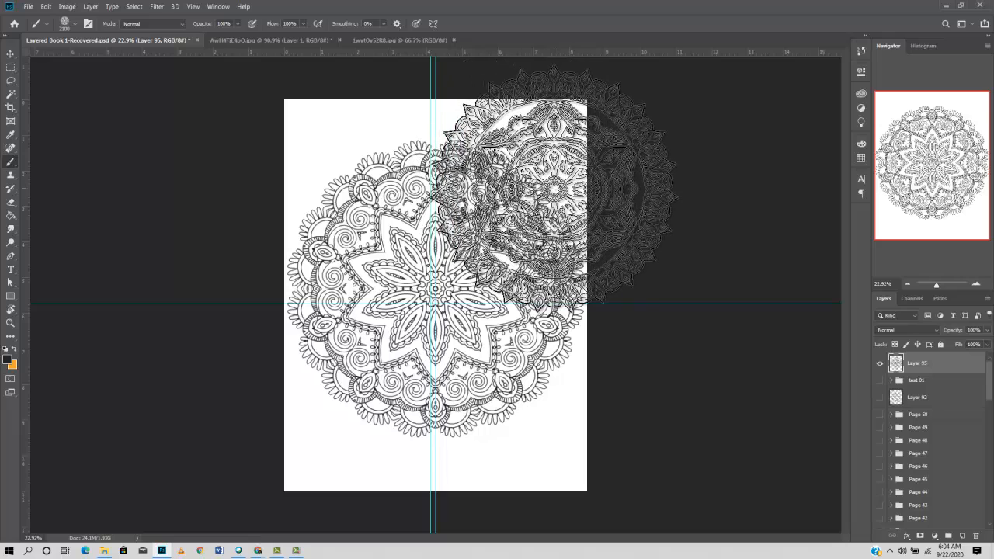
# Step: Add a new layer beneath Layer 95 and stamp the mandala over the page's upper-right corner
pyautogui.click(888, 382)
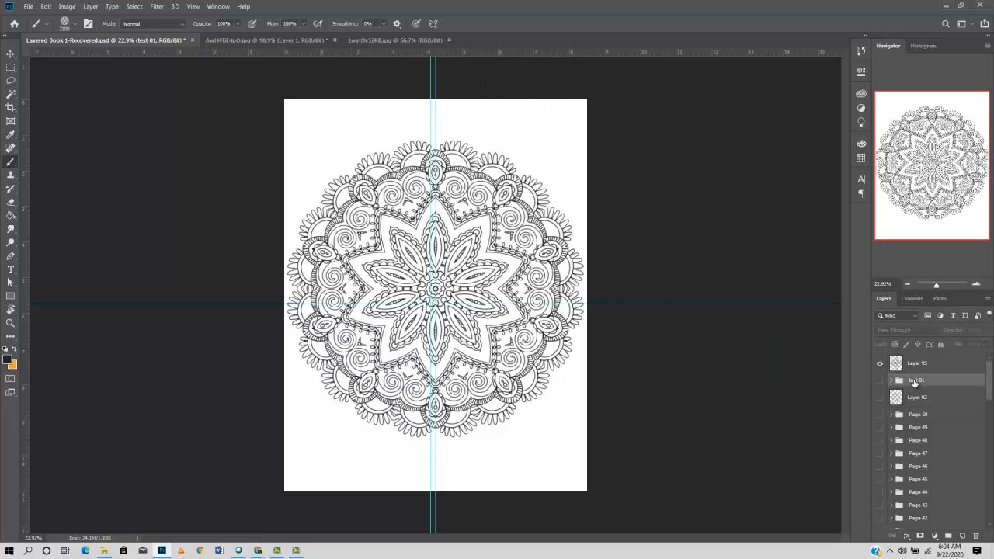
pyautogui.click(962, 536)
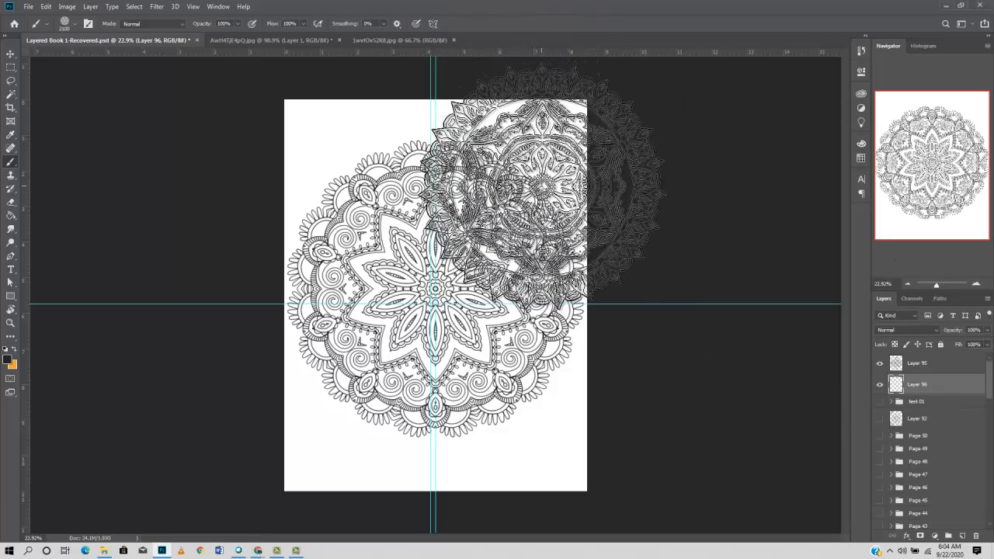
pyautogui.click(542, 186)
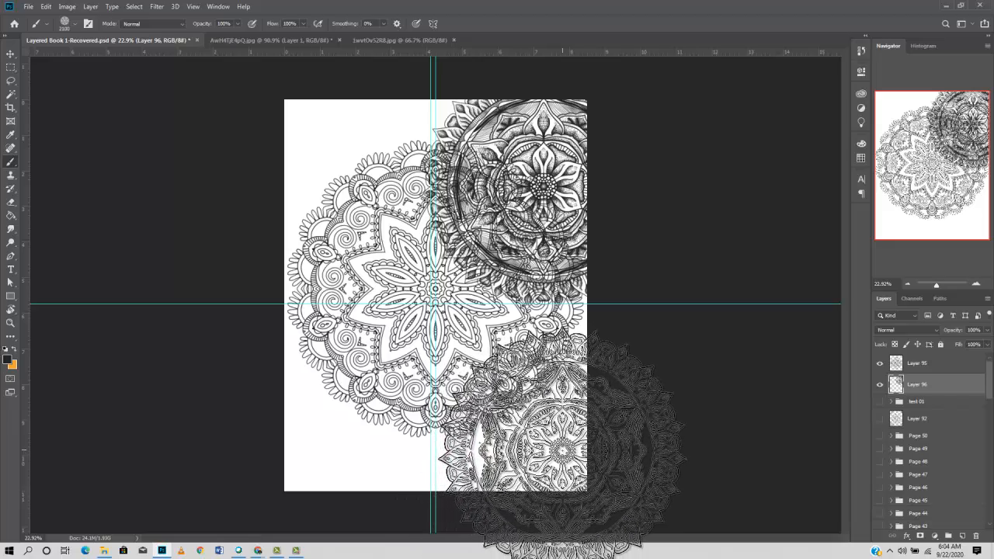
# Step: Try a second mandala stamp over the page's lower-right corner and undo it
pyautogui.click(565, 444)
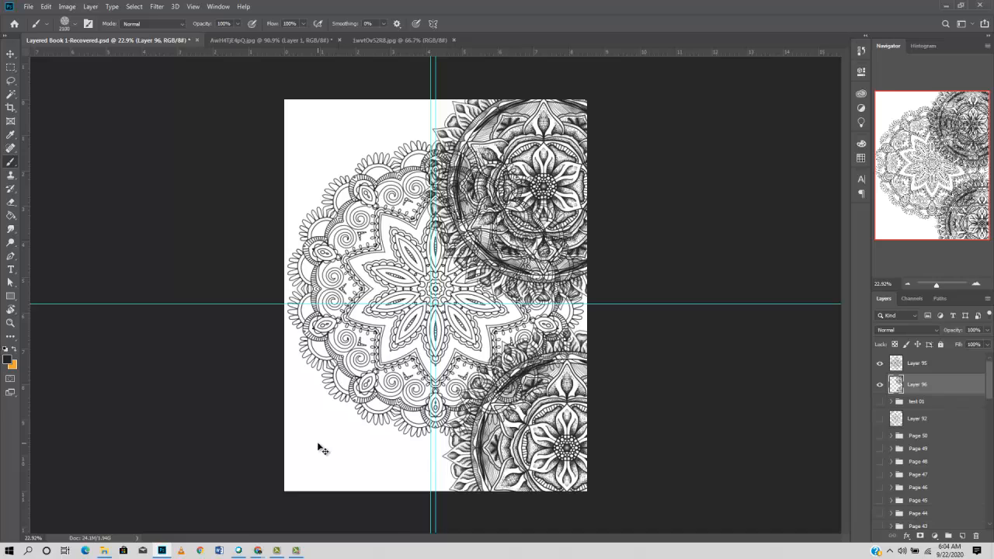
pyautogui.hotkey('ctrl', 'z')
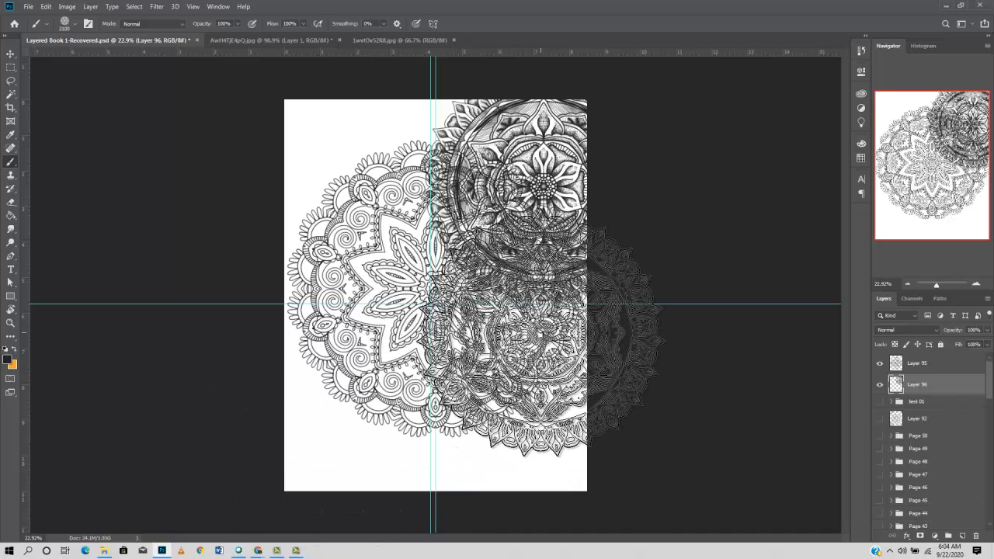
pyautogui.press('v')
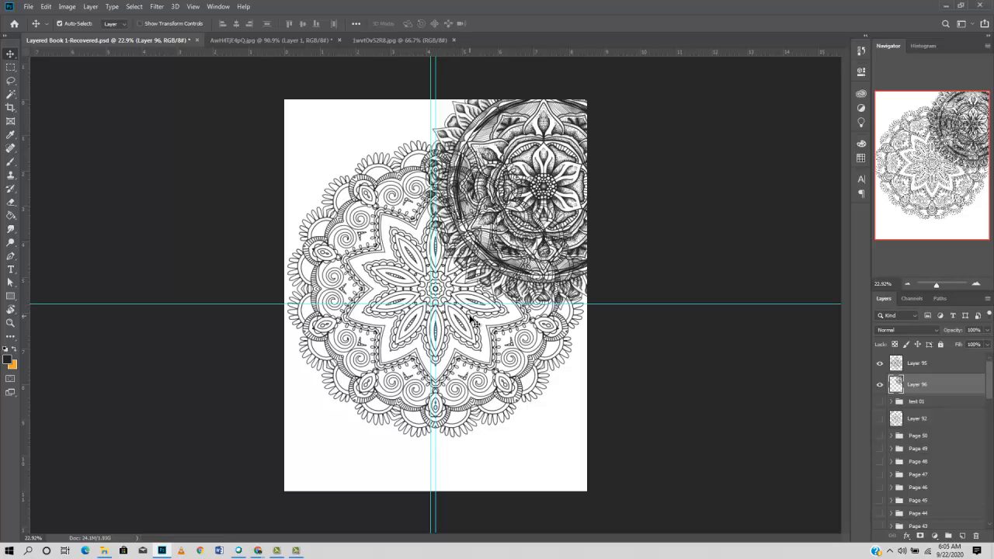
# Step: Draw a rectangle about 2834 by 3541 px above Layer 95, covering the whole page
pyautogui.click(942, 363)
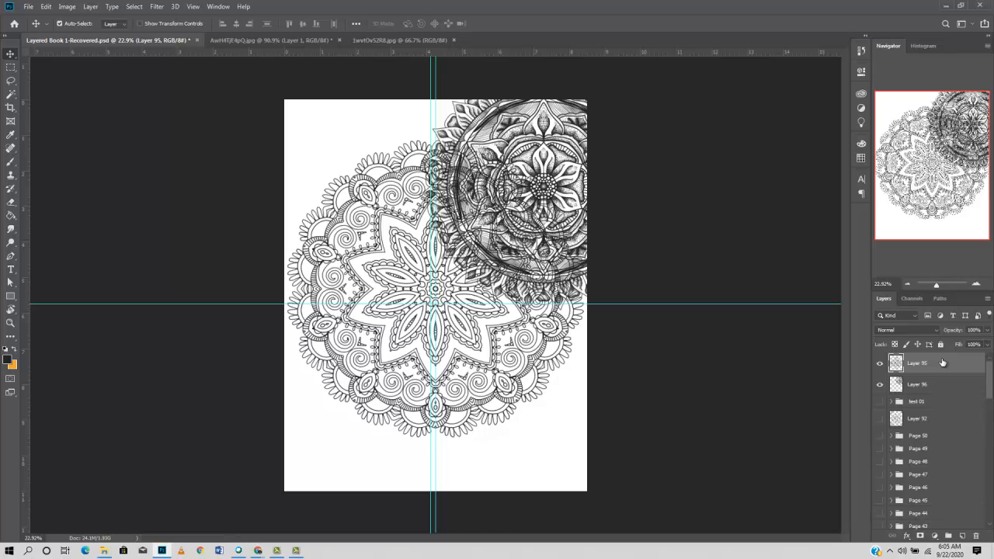
pyautogui.click(13, 297)
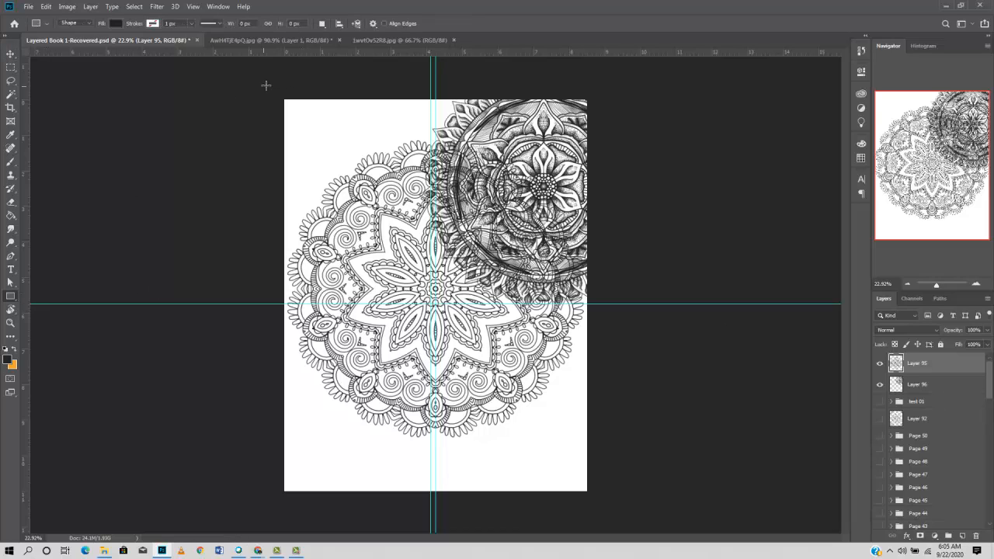
pyautogui.moveTo(267, 86); pyautogui.dragTo(602, 506)
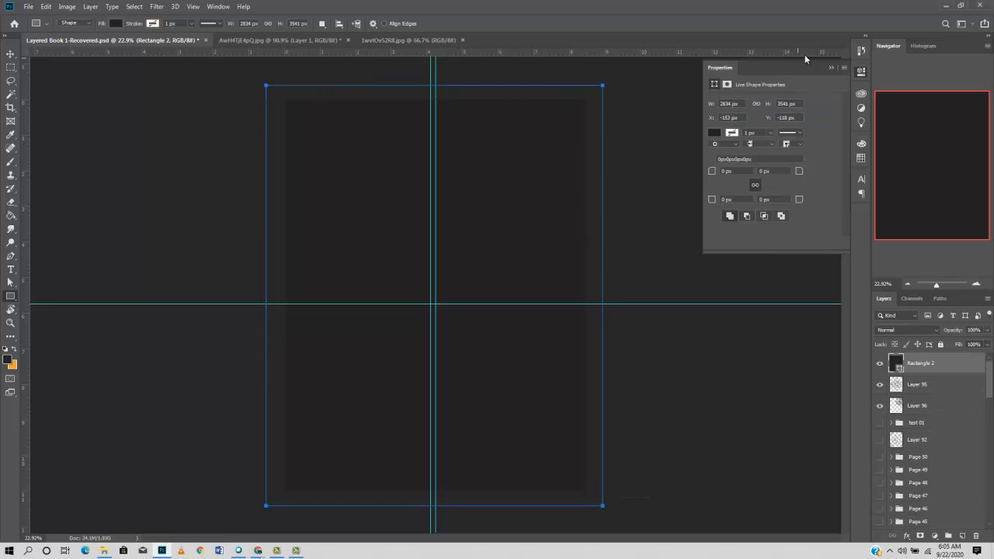
pyautogui.click(832, 69)
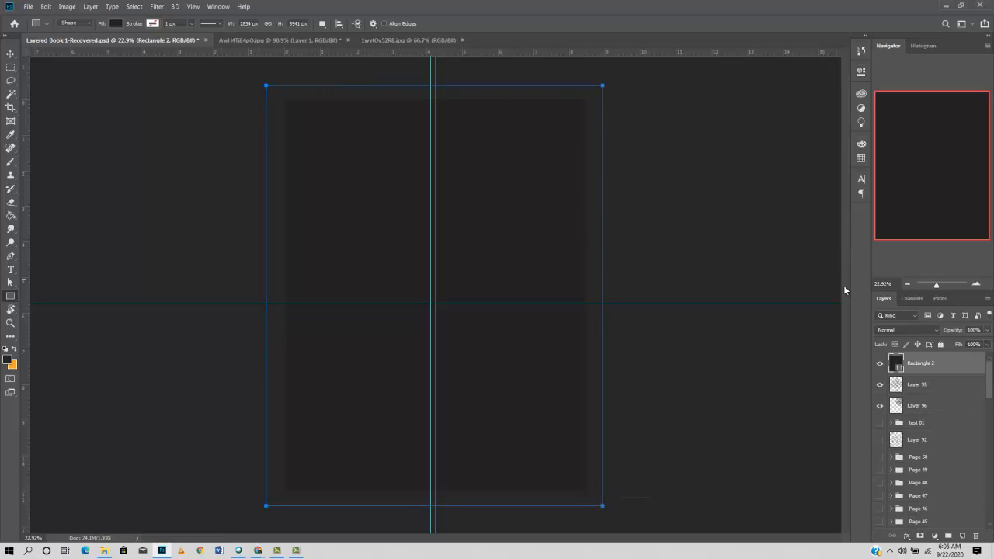
# Step: Set the fill colour of the page-covering rectangle to white, ffffff
pyautogui.doubleClick(898, 369)
pyautogui.write('ffffff')
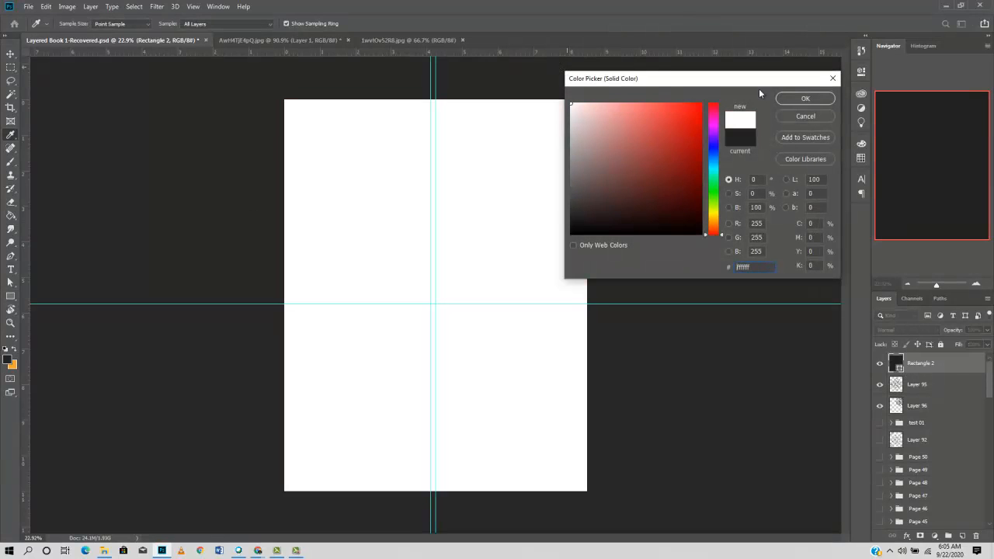
pyautogui.click(805, 98)
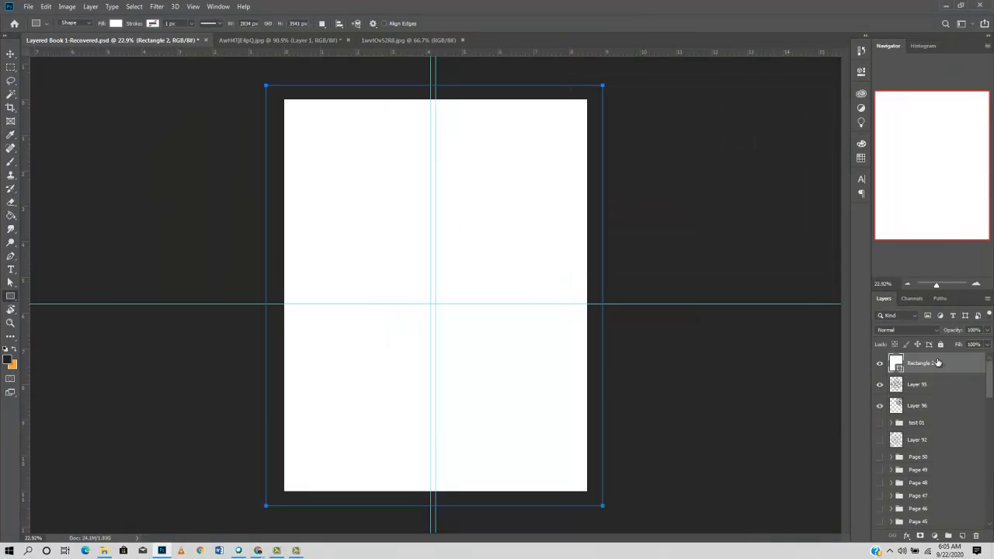
# Step: Move the white rectangle beneath Layer 95 and merge the two layers into one
pyautogui.moveTo(937, 362); pyautogui.dragTo(937, 390)
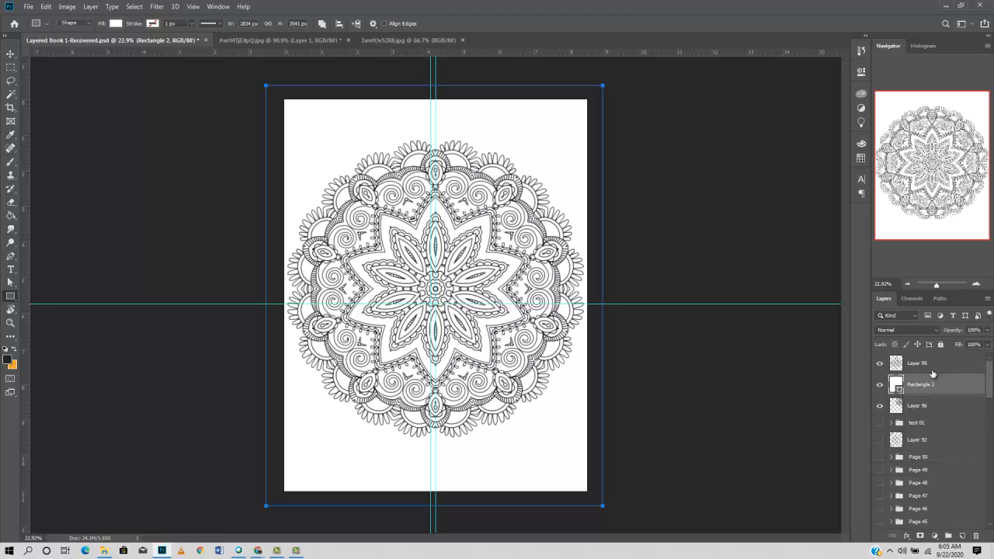
pyautogui.keyDown('shift'); pyautogui.click(916, 362); pyautogui.keyUp('shift')
pyautogui.rightClick(901, 363)
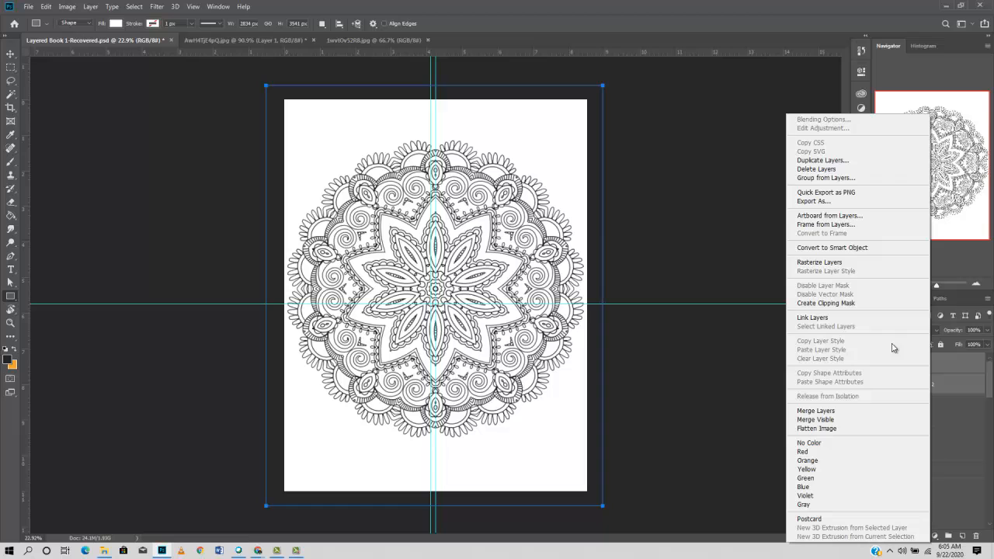
pyautogui.click(815, 410)
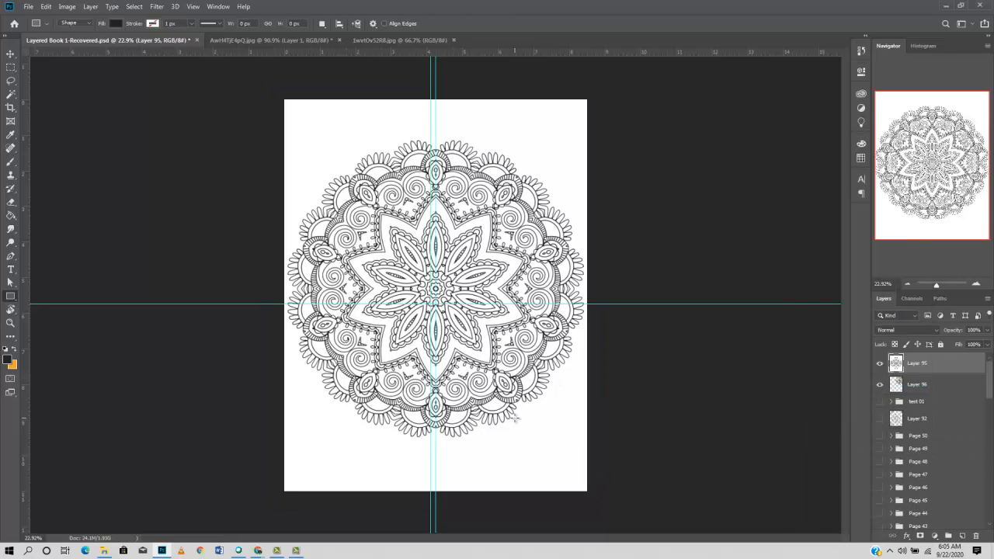
# Step: Select the white area around the central mandala with the Magic Wand at tolerance 30, delete it, and deselect
pyautogui.press('w')
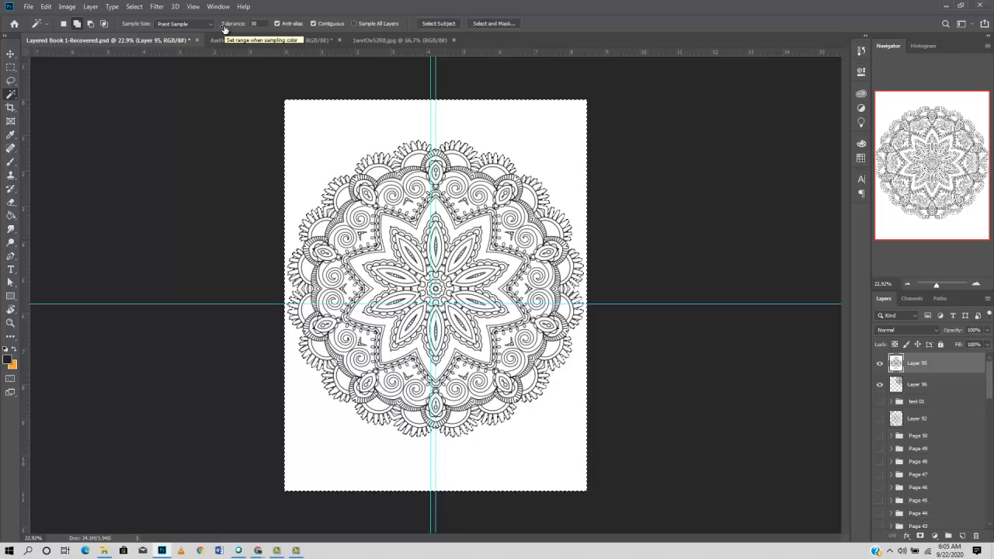
pyautogui.press('Delete')
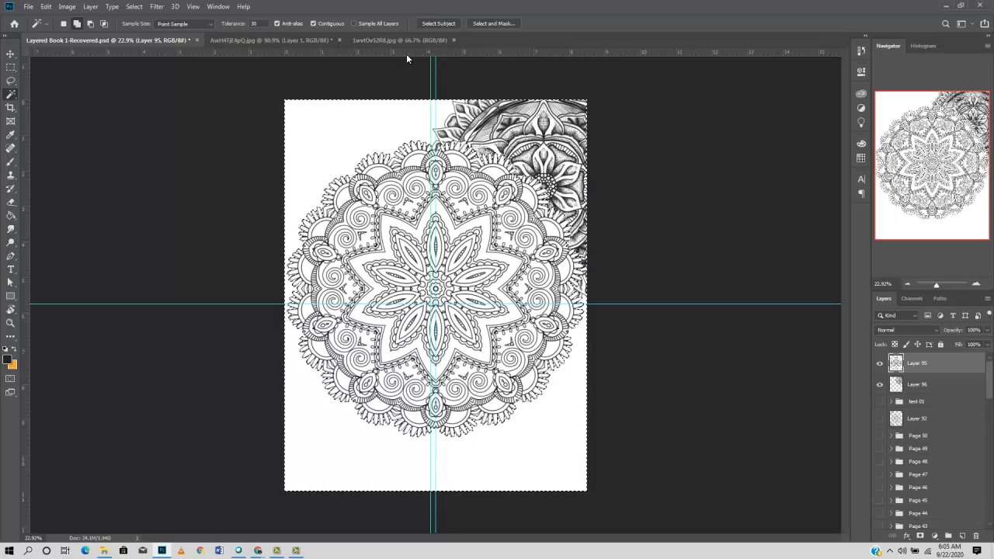
pyautogui.hotkey('ctrl', 'd')
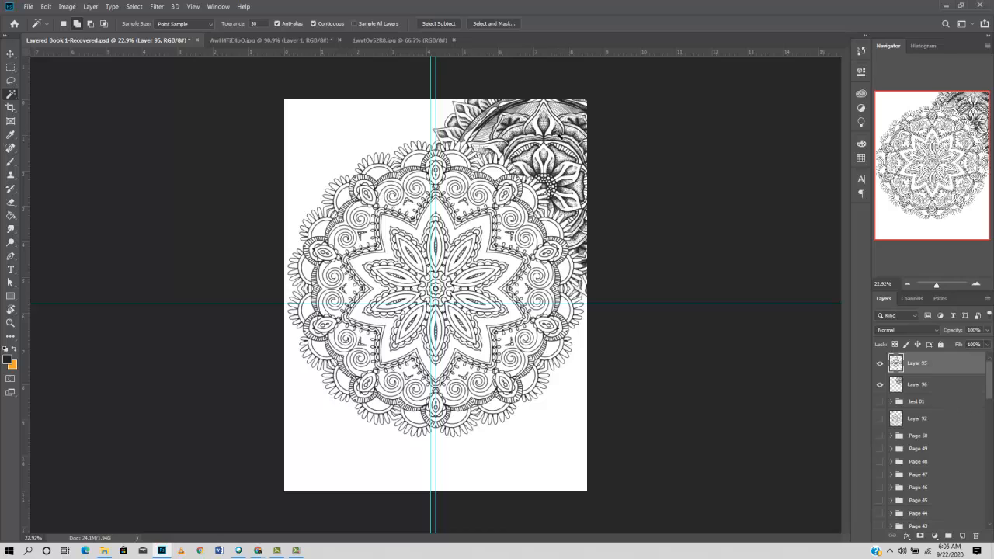
pyautogui.press('v')
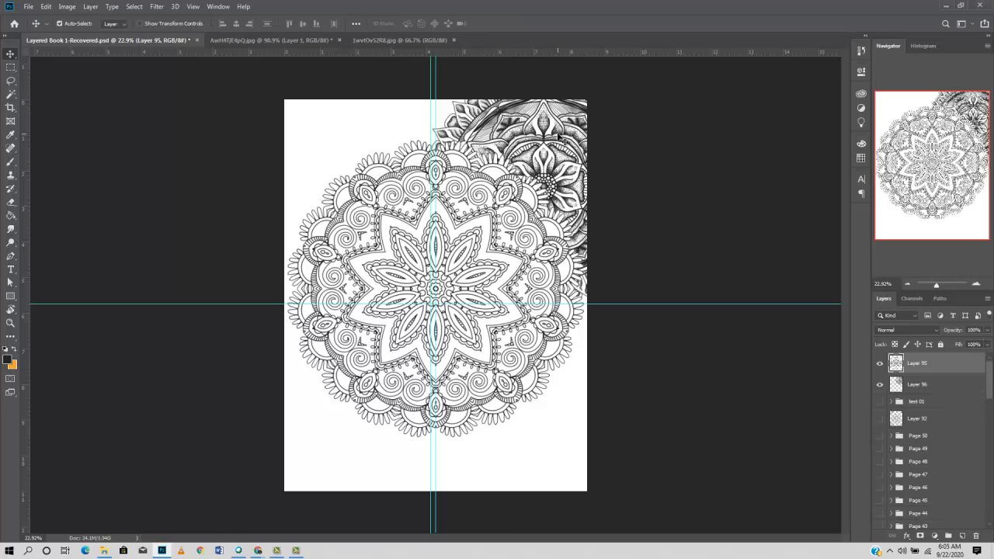
# Step: Add a new layer above Layer 96 and stamp the mandala brush over the page's lower-right corner
pyautogui.click(934, 386)
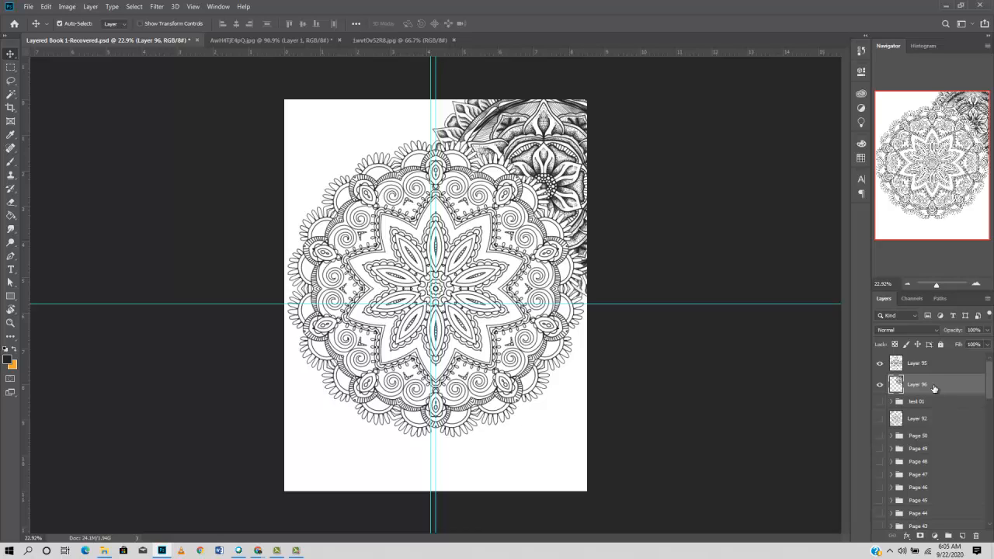
pyautogui.click(961, 535)
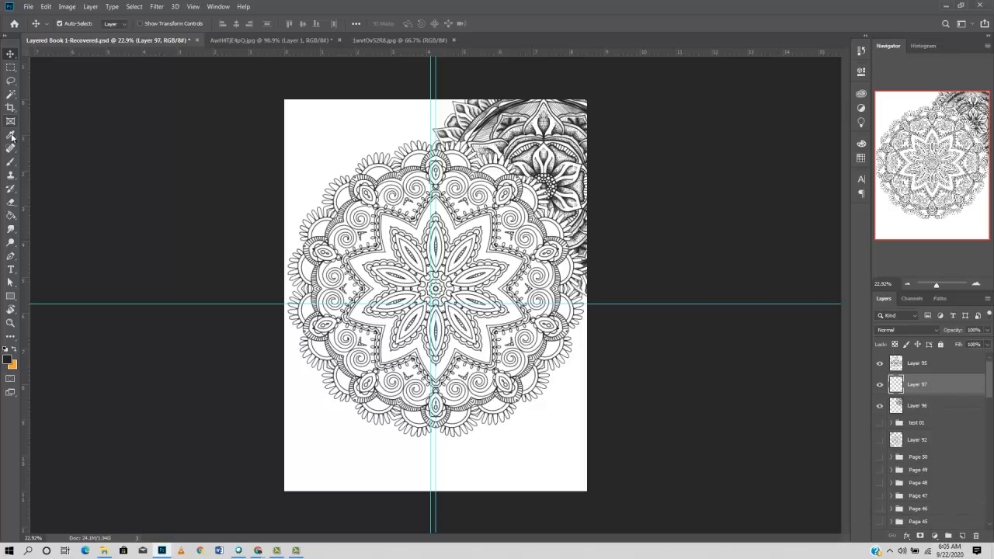
pyautogui.click(11, 161)
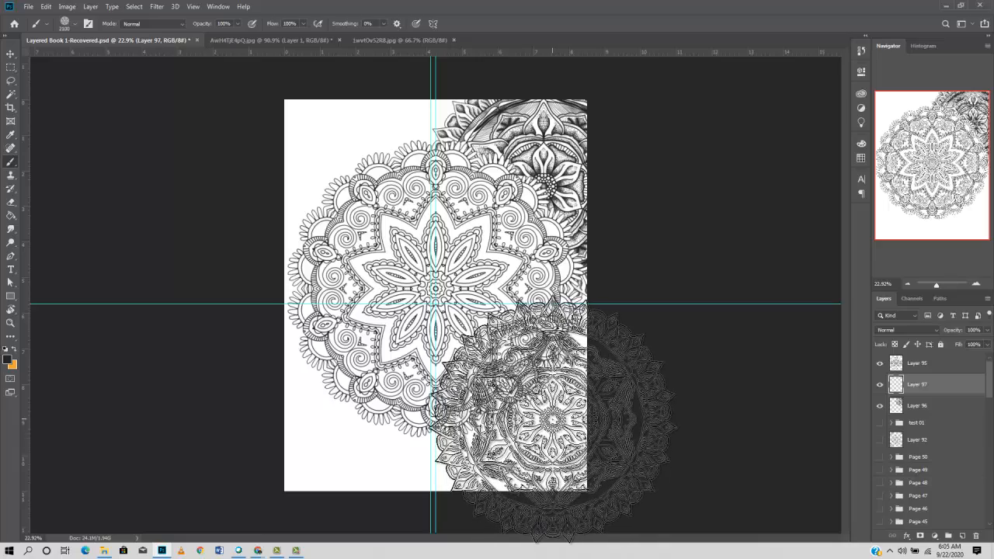
pyautogui.click(553, 419)
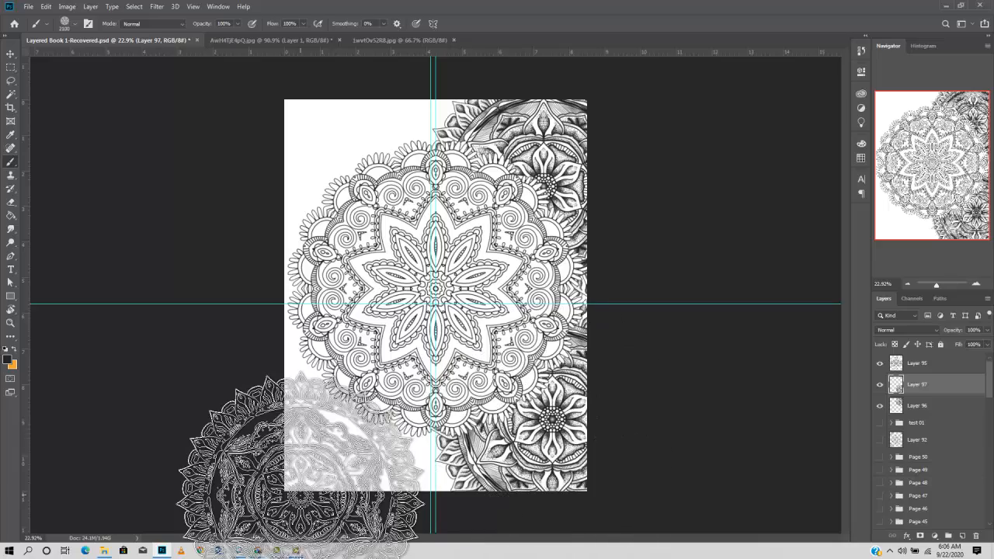
# Step: Stamp the mandala over the page's lower-left corner on its own new layer above Layer 97, undoing the stamp made on Layer 97
pyautogui.moveTo(314, 441); pyautogui.dragTo(309, 443)
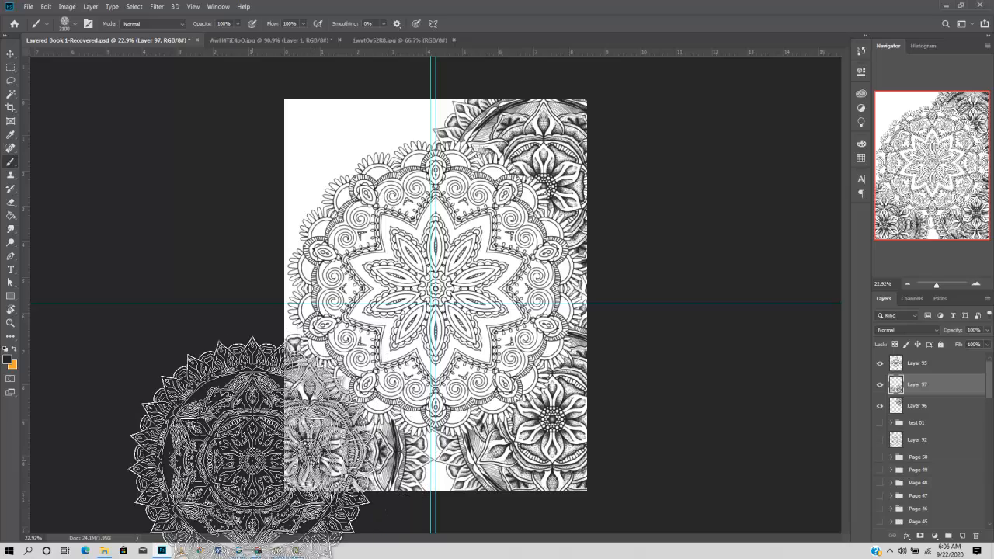
pyautogui.hotkey('ctrl', 'z')
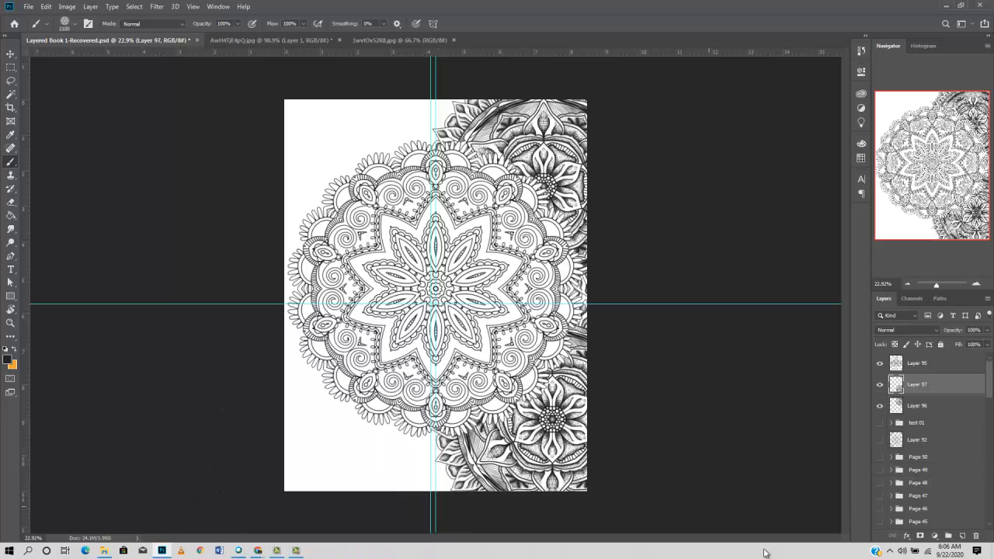
pyautogui.click(962, 535)
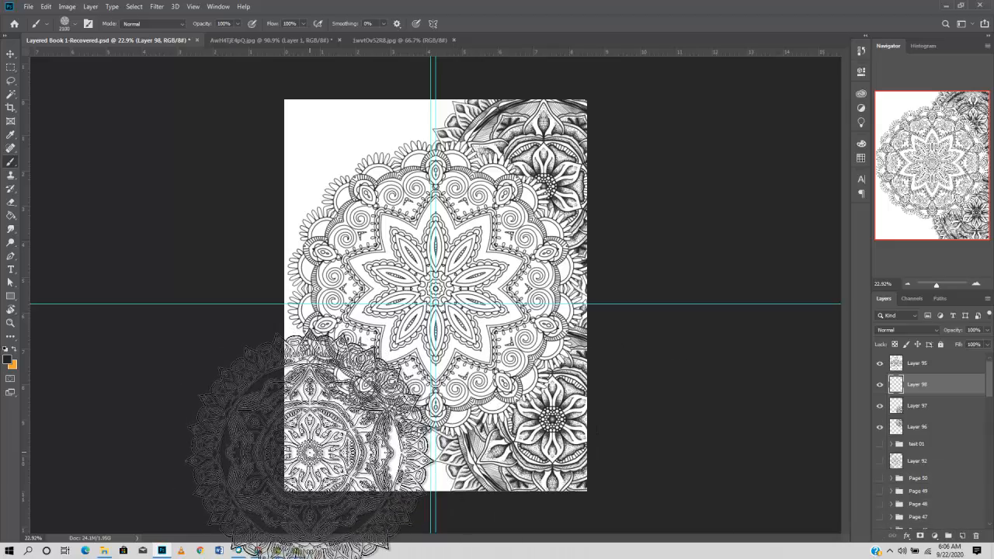
pyautogui.click(309, 448)
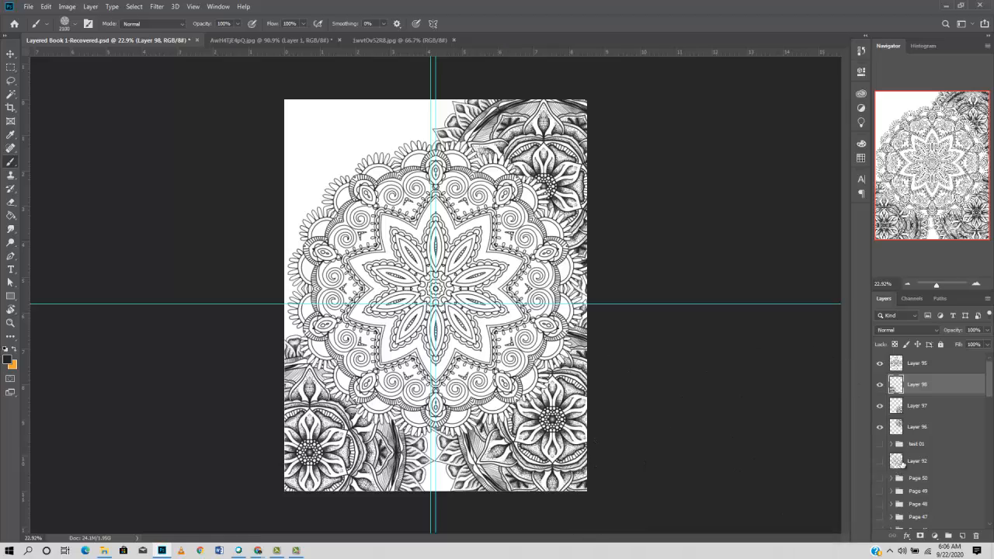
# Step: Add a new layer above Layer 98 and stamp the mandala over the page's upper-left corner
pyautogui.click(962, 535)
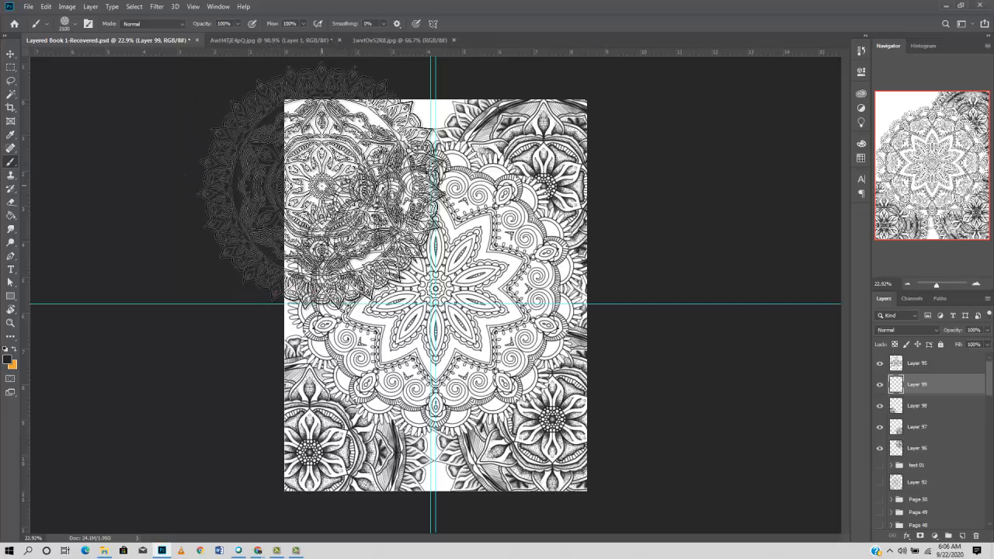
pyautogui.hotkey('ctrl', 'z')
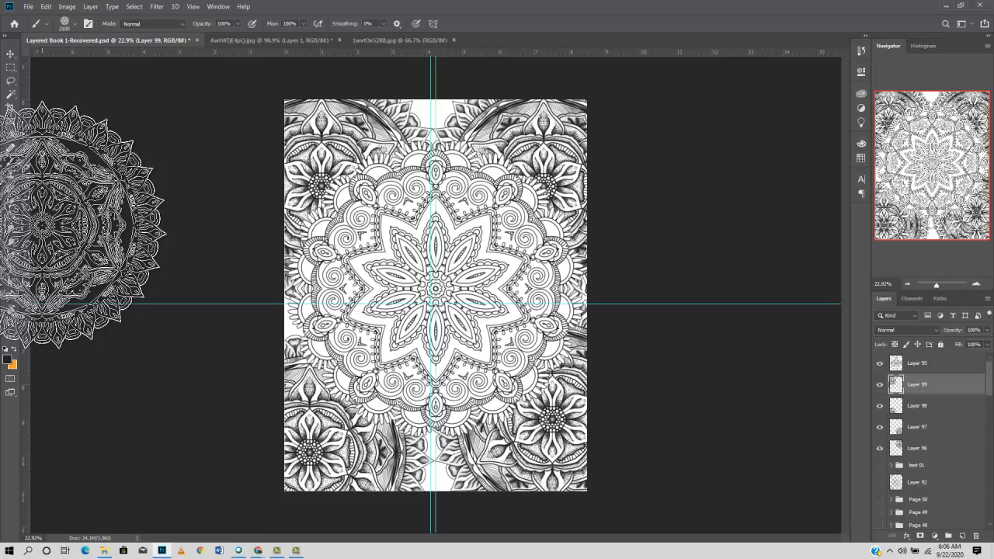
pyautogui.press('v')
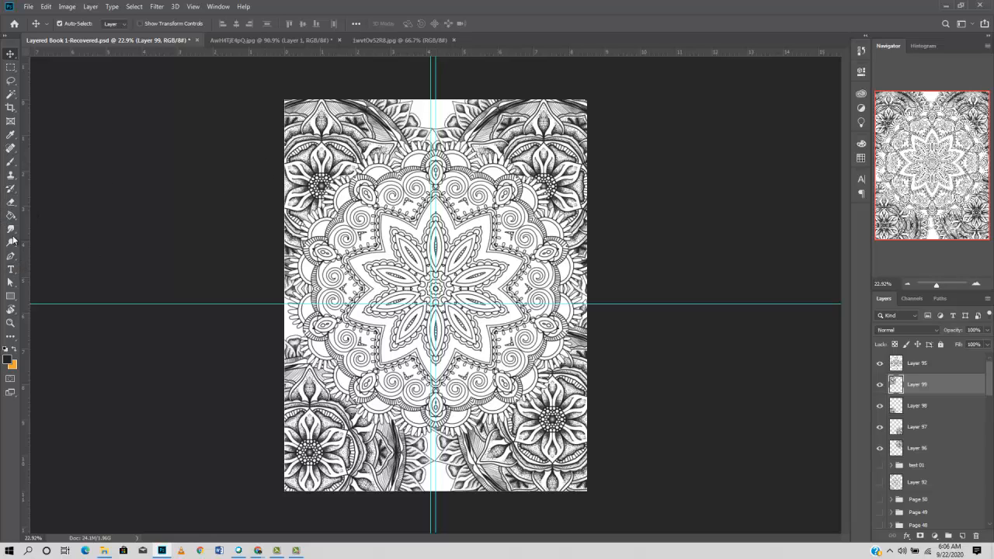
# Step: Add the text "i AM BEAUTIFUL" across the page's middle in Montserrat Light at 104 pt
pyautogui.click(11, 269)
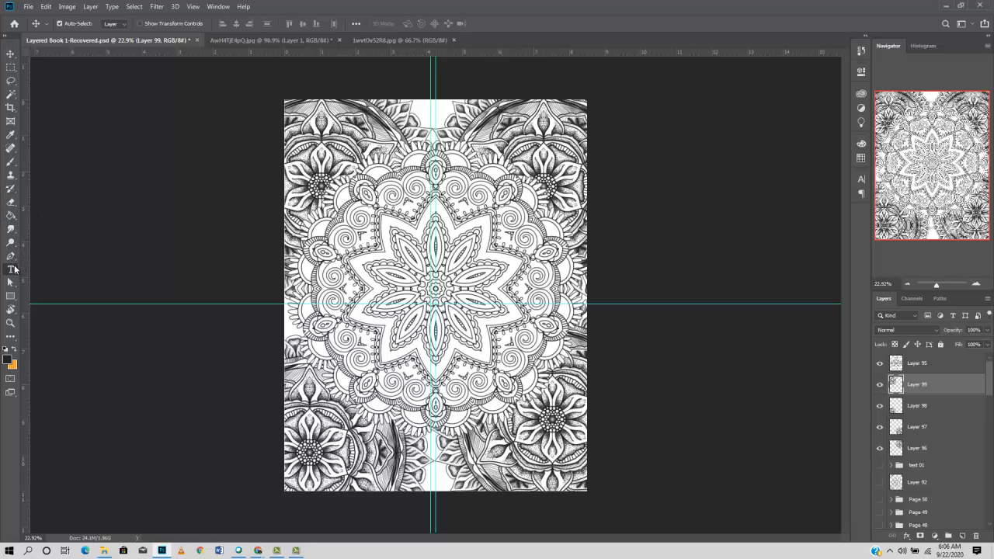
pyautogui.click(366, 304)
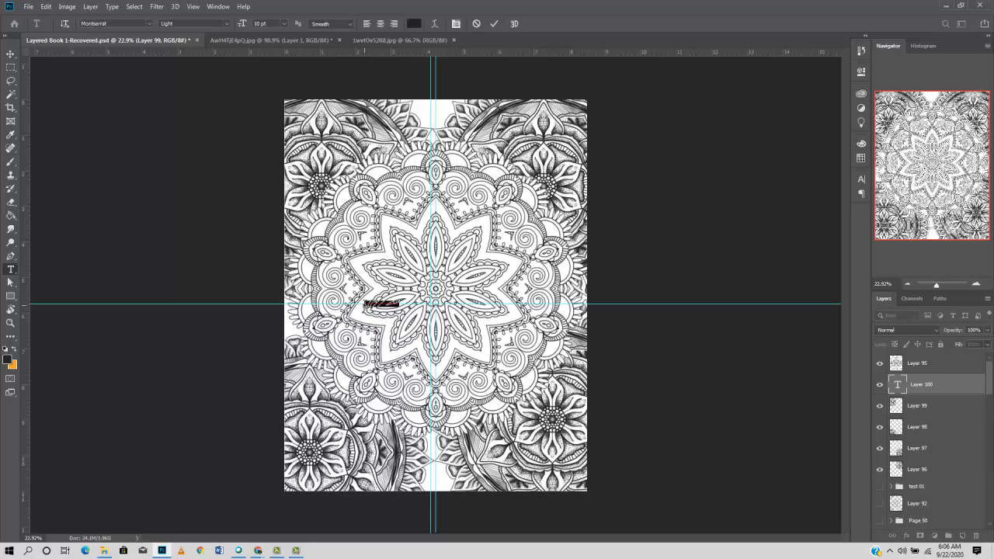
pyautogui.press('BackSpace')
pyautogui.hotkey('ctrl', 'v')
pyautogui.moveTo(242, 24)
pyautogui.mouseDown()
pyautogui.moveTo(287, 36)
pyautogui.moveTo(242, 24)
pyautogui.mouseUp()
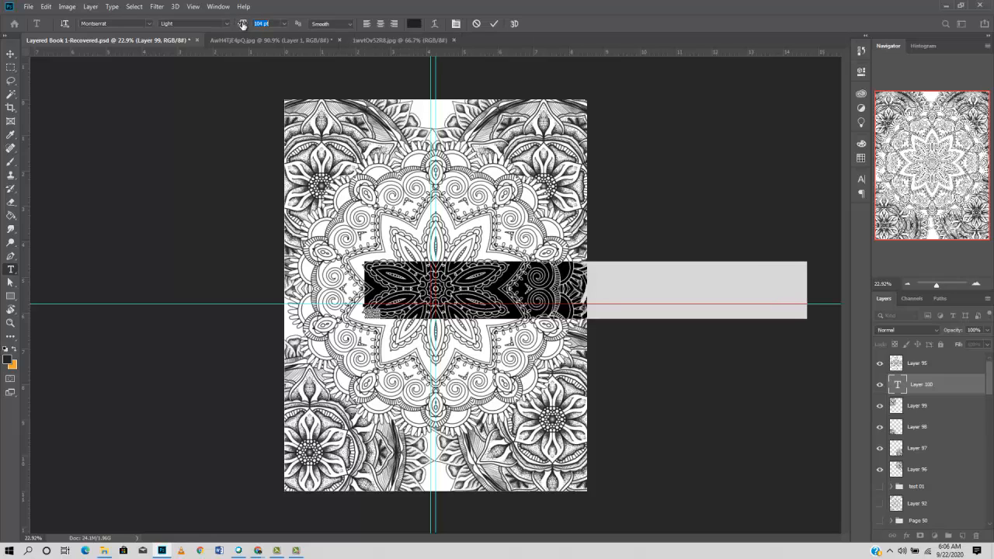
pyautogui.click(492, 25)
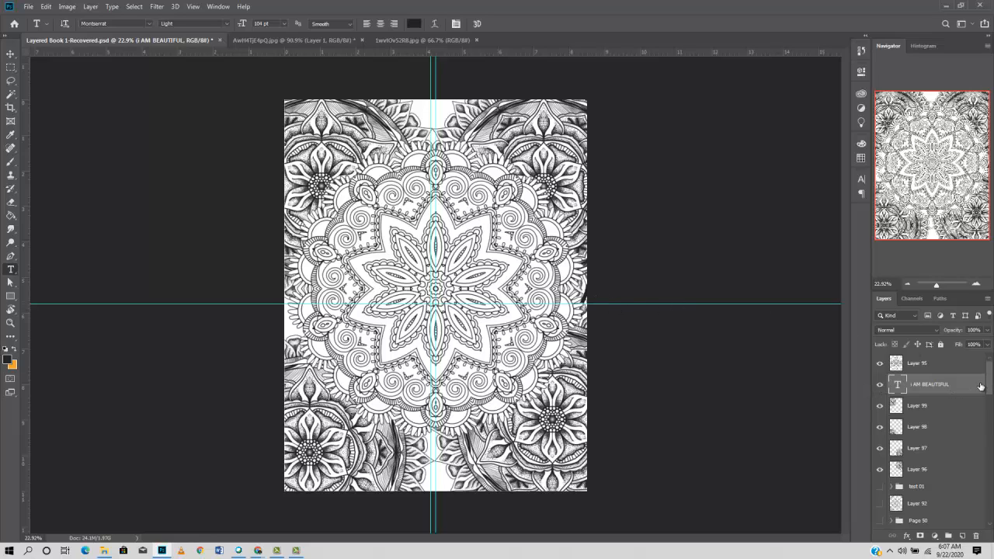
# Step: Apply a 62 px outside Stroke in dark grey to the "i AM BEAUTIFUL" text layer
pyautogui.press('h')
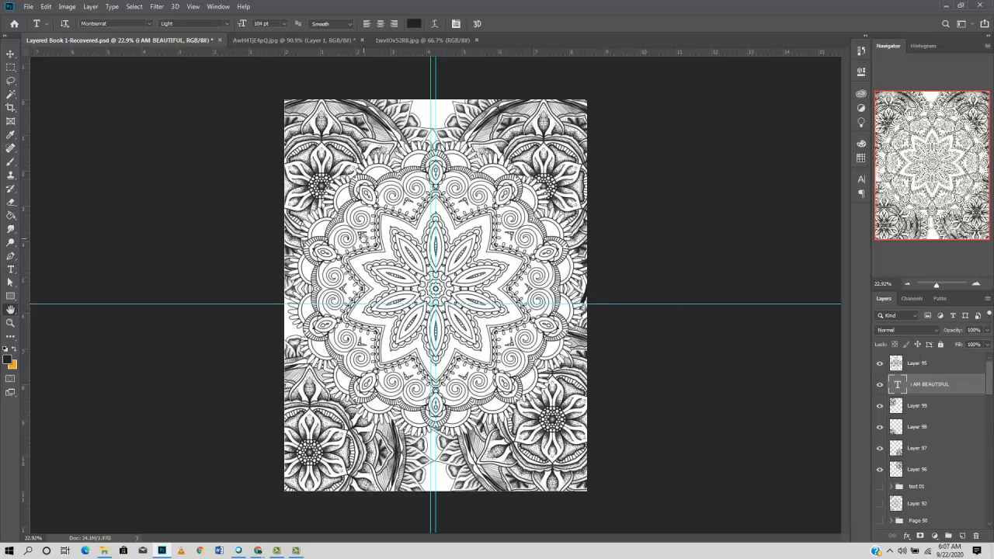
pyautogui.doubleClick(959, 384)
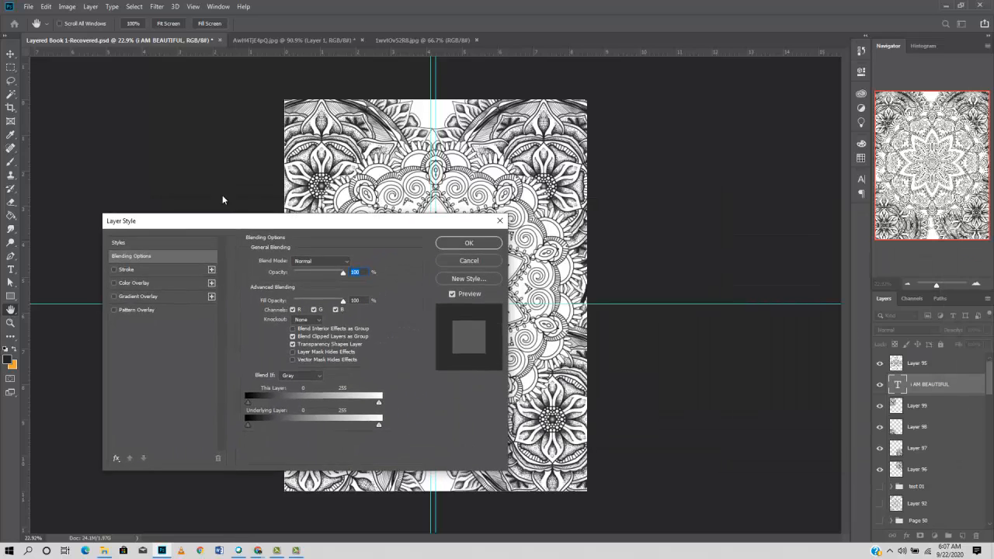
pyautogui.click(192, 161)
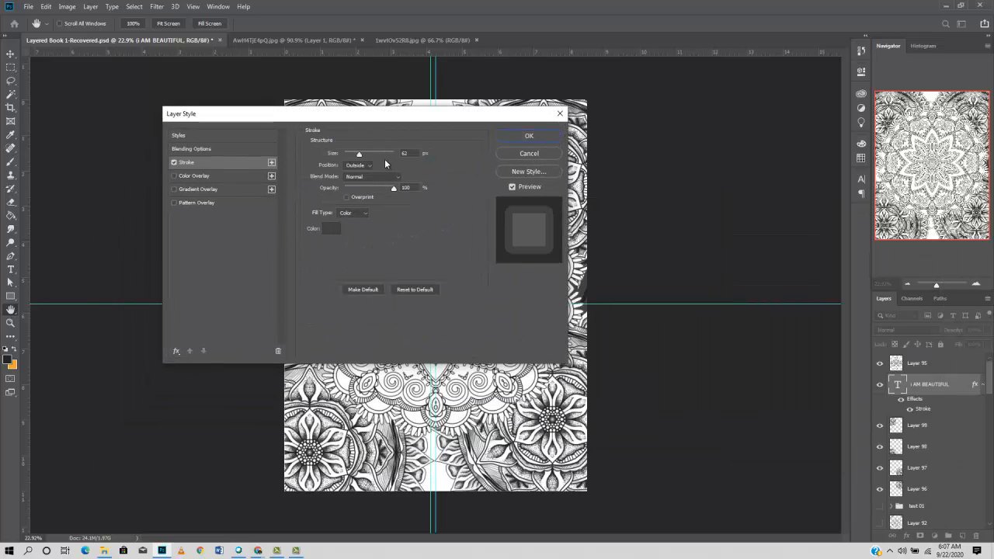
pyautogui.click(528, 135)
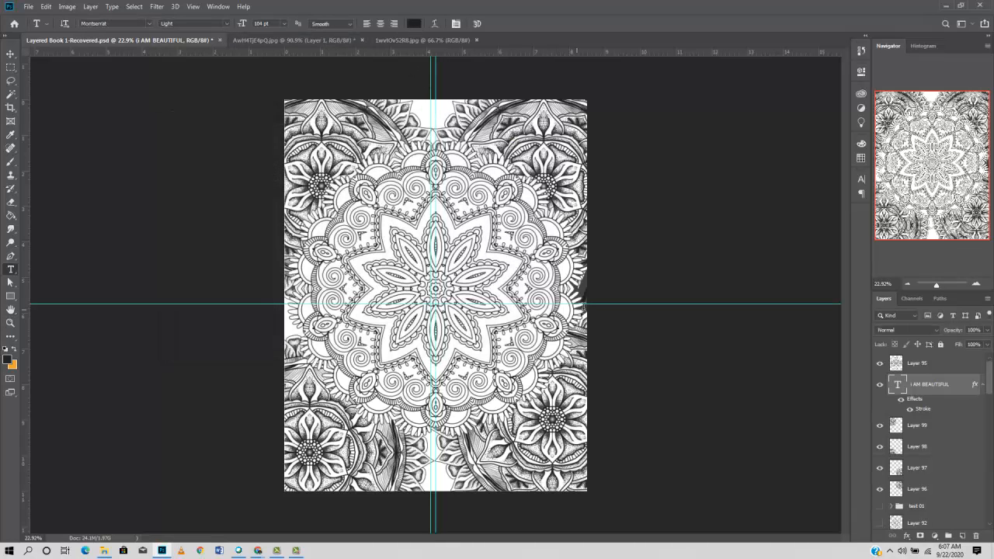
# Step: Bring the text layer above Layer 95 and set the text colour to white, ffffff
pyautogui.moveTo(937, 389); pyautogui.dragTo(914, 356)
pyautogui.click(447, 295)
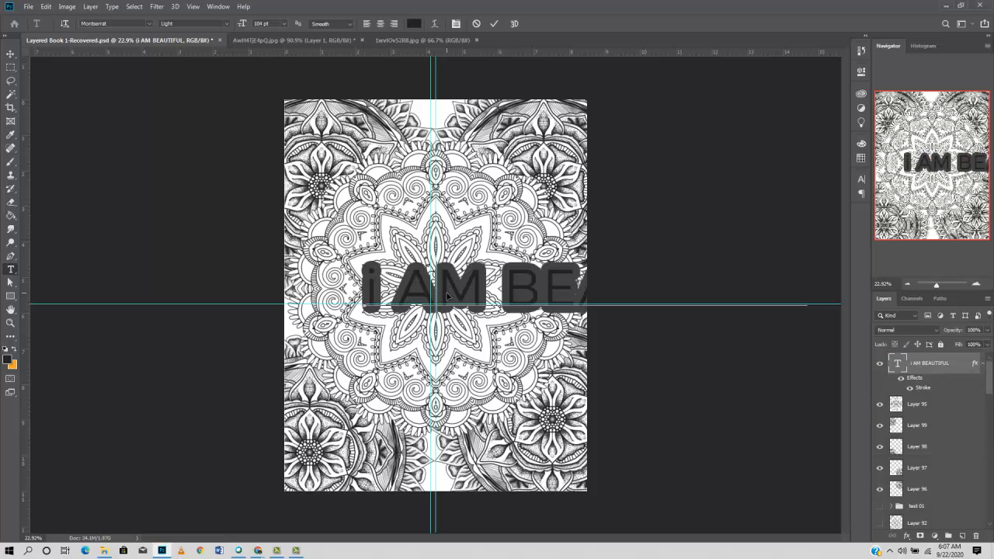
pyautogui.hotkey('ctrl', 'a')
pyautogui.click(409, 25)
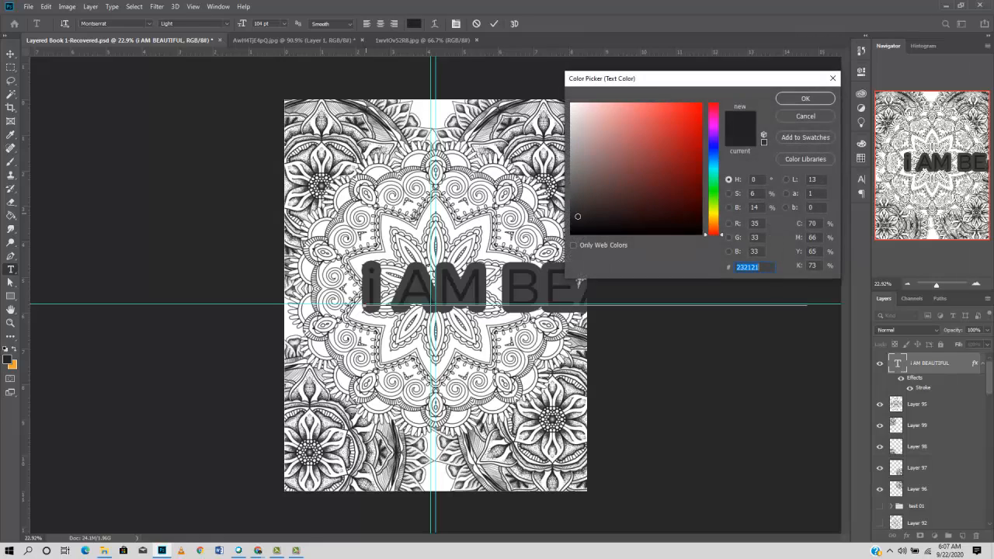
pyautogui.write('ffffff')
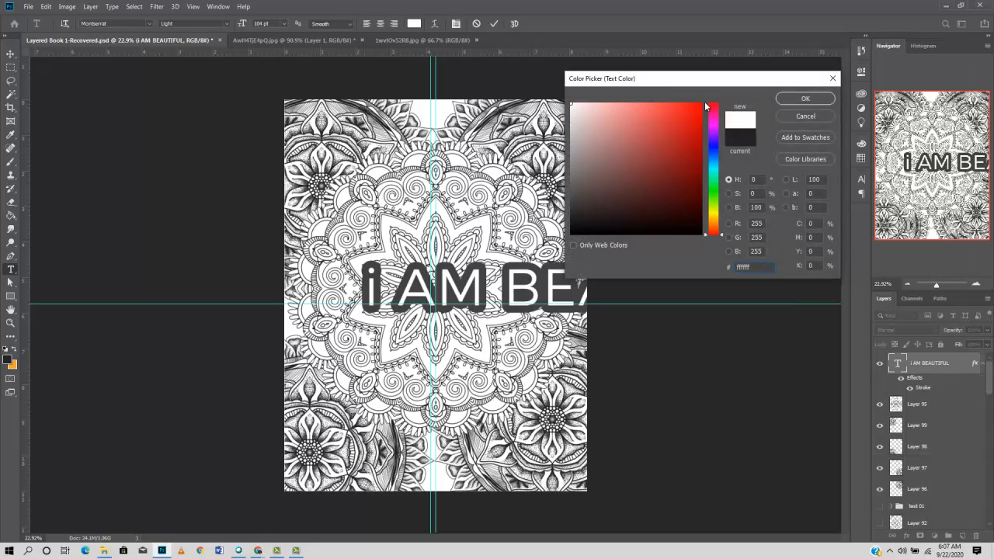
pyautogui.click(799, 98)
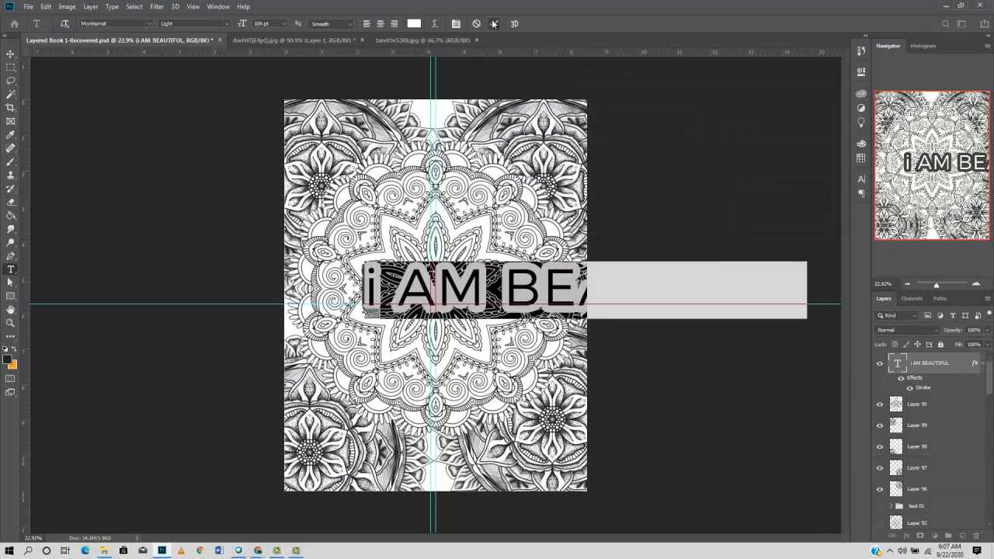
pyautogui.click(557, 300)
pyautogui.hotkey('ctrl', 'Return')
# Step: Move the "i AM BEAUTIFUL" text down across the lower part of the page, below the mandala's centre
pyautogui.press('v')
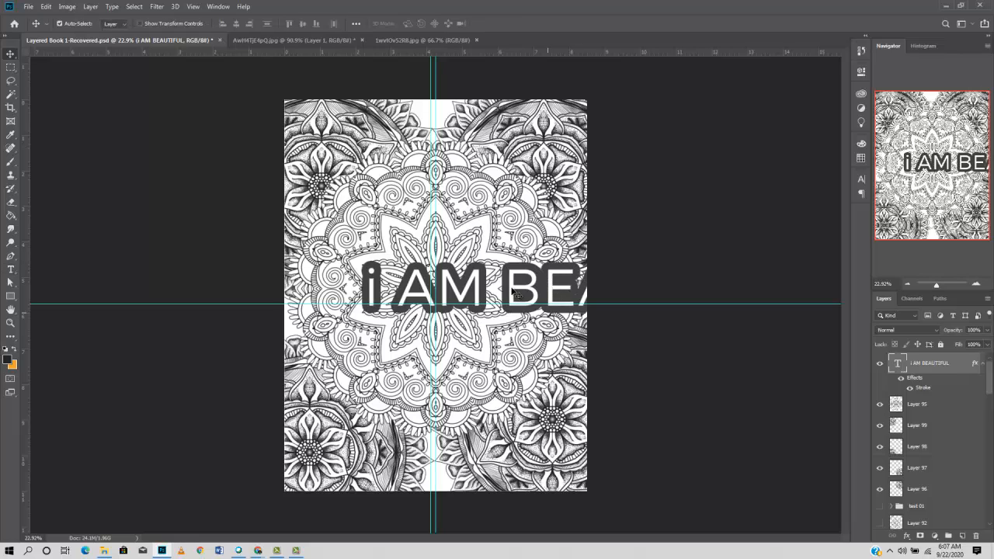
pyautogui.moveTo(514, 298); pyautogui.dragTo(396, 360)
pyautogui.moveTo(412, 328); pyautogui.dragTo(415, 433)
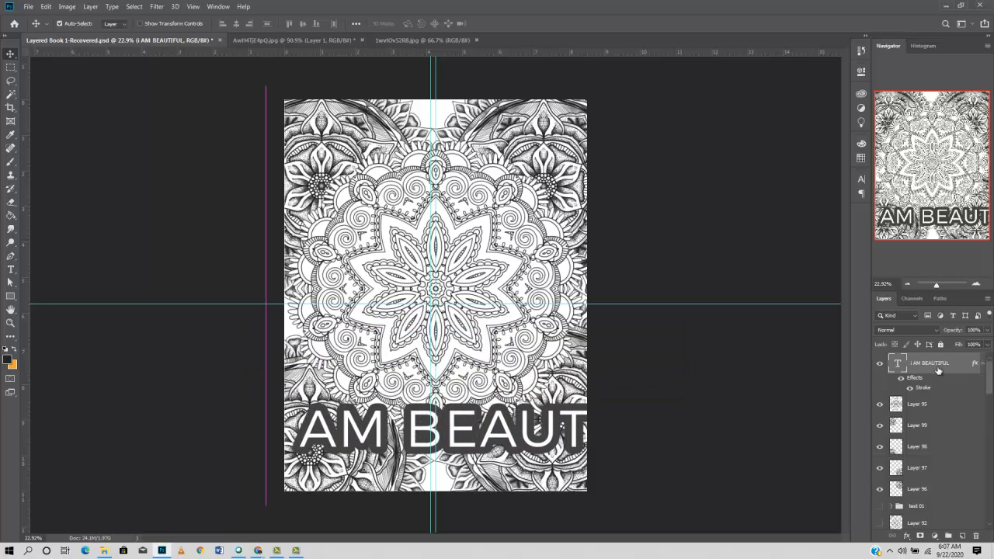
# Step: Shift the text slightly lower on the page and place its layer beneath Layers 95 and 99
pyautogui.moveTo(932, 363); pyautogui.dragTo(937, 411)
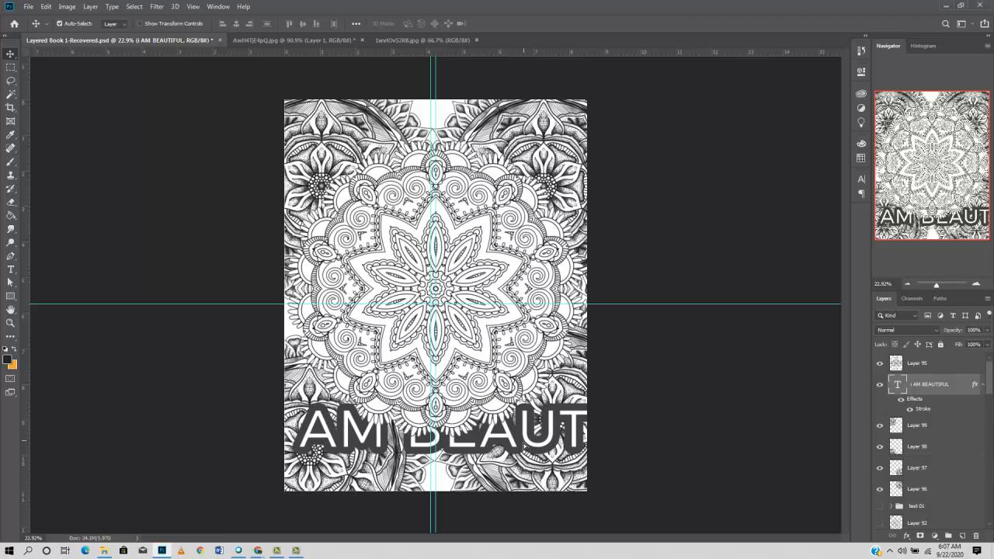
pyautogui.moveTo(524, 445); pyautogui.dragTo(527, 457)
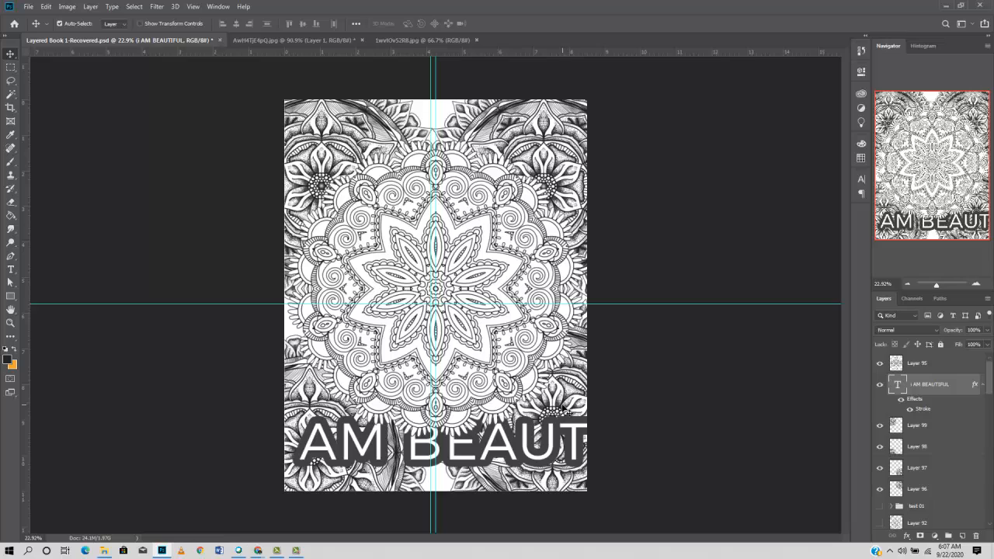
pyautogui.moveTo(937, 389); pyautogui.dragTo(933, 432)
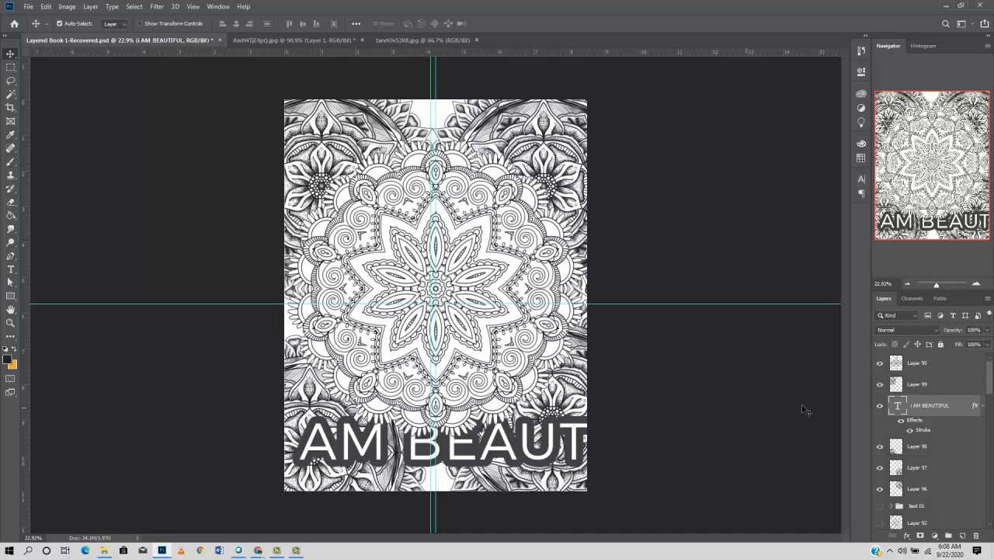
# Step: Place the text layer beneath Layer 98 and draw a rectangle about 2717 × 3510 px over the whole page between them
pyautogui.hotkey('ctrl', '[')
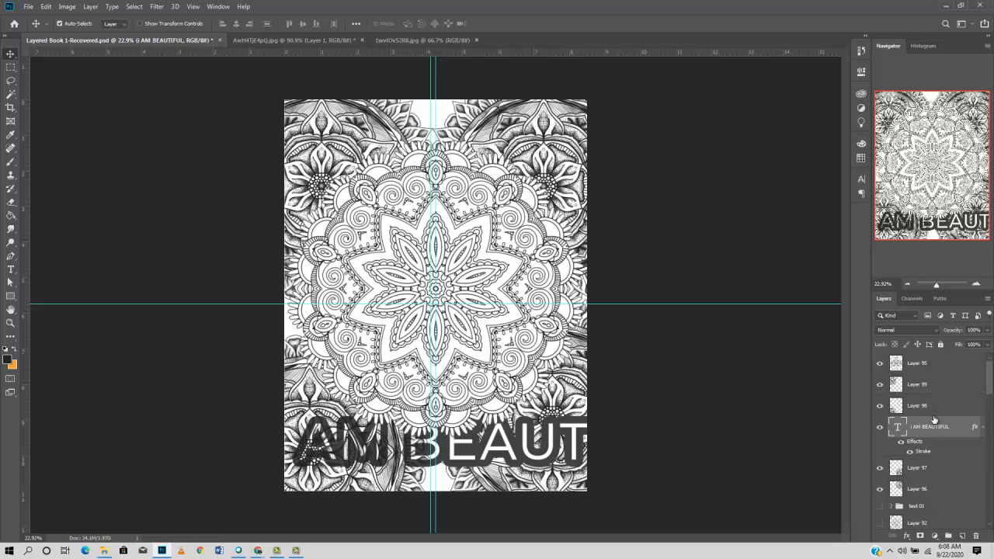
pyautogui.click(10, 295)
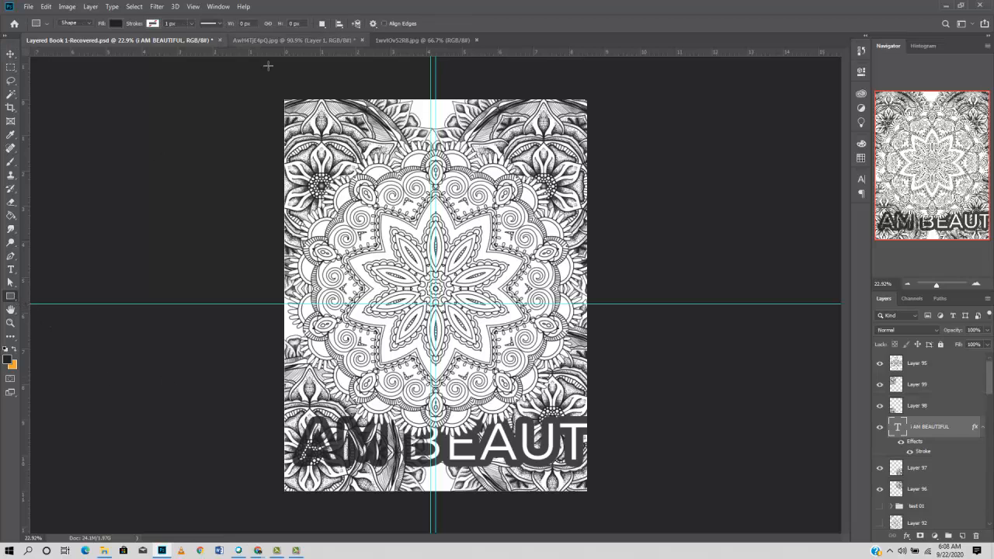
pyautogui.moveTo(277, 87); pyautogui.dragTo(599, 503)
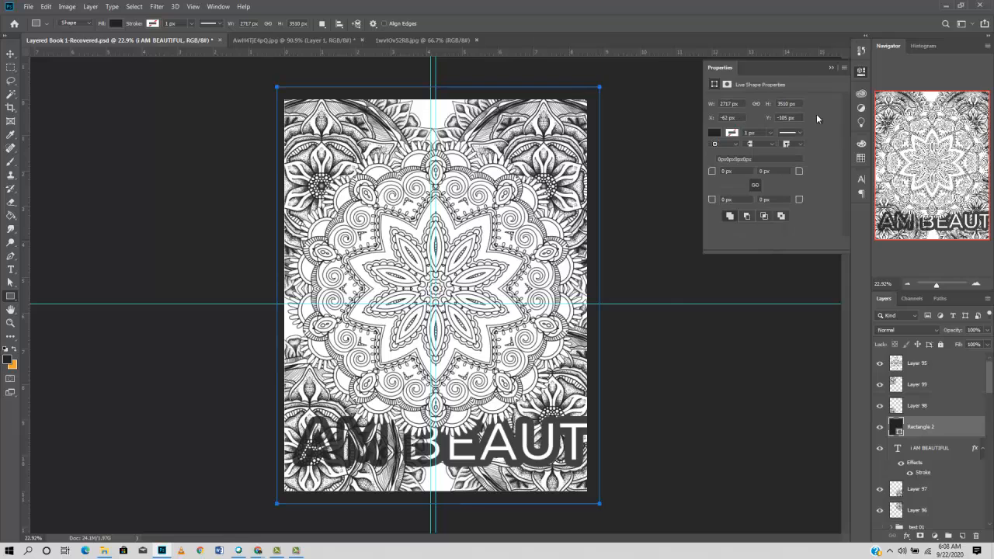
pyautogui.click(831, 67)
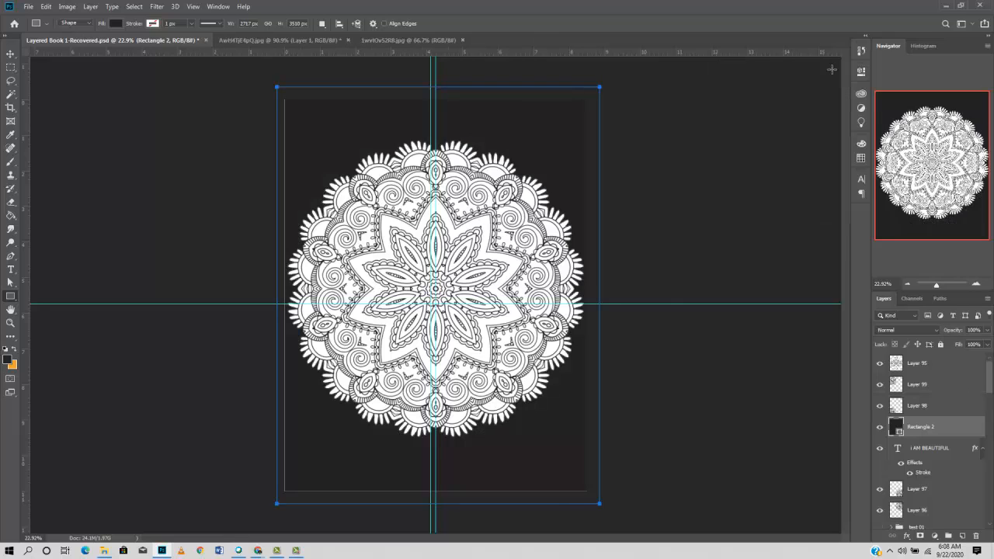
# Step: Change the rectangle's fill colour to near-white, fcfafa
pyautogui.doubleClick(897, 428)
pyautogui.moveTo(592, 127); pyautogui.dragTo(559, 95)
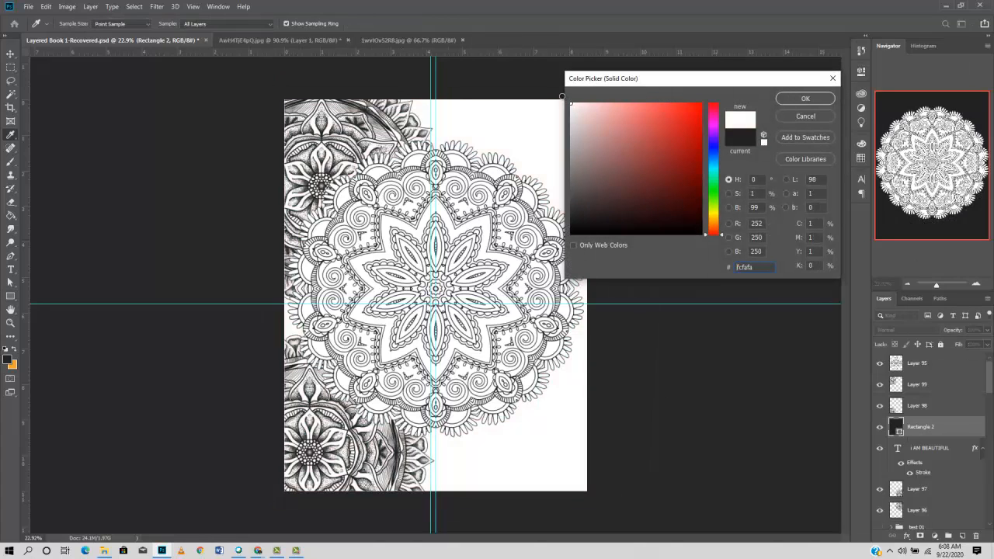
pyautogui.click(806, 99)
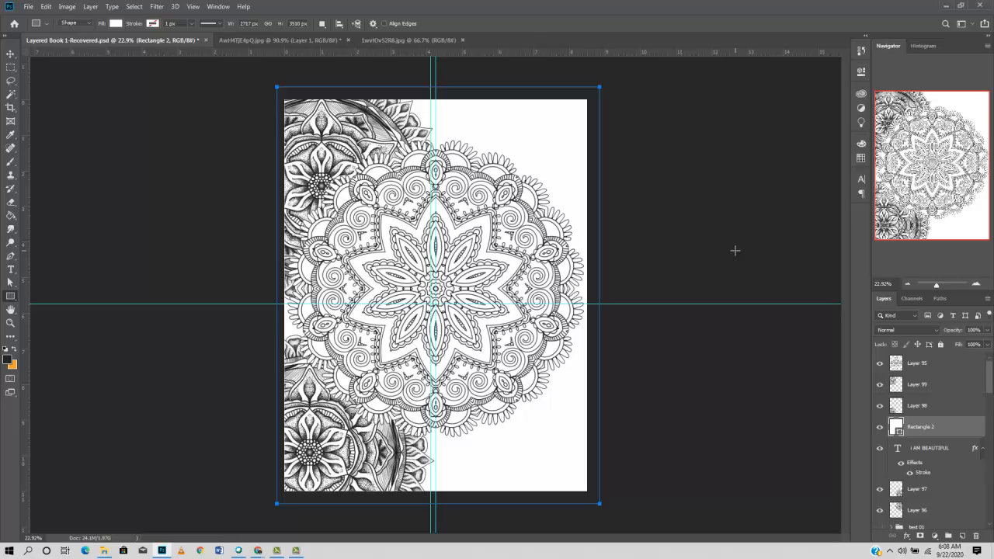
# Step: Merge Layer 98 with the white rectangle into a single layer
pyautogui.press('v')
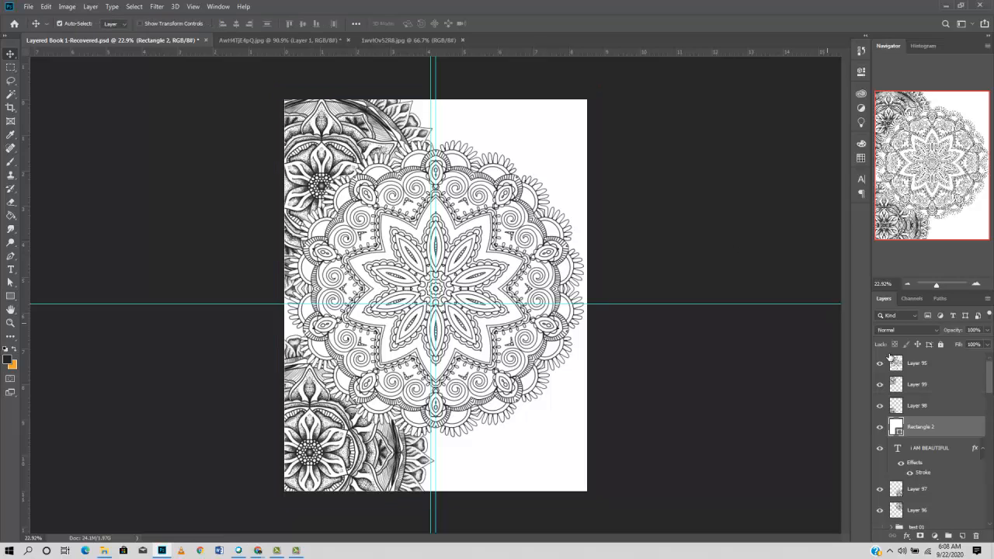
pyautogui.keyDown('ctrl'); pyautogui.click(936, 410); pyautogui.keyUp('ctrl')
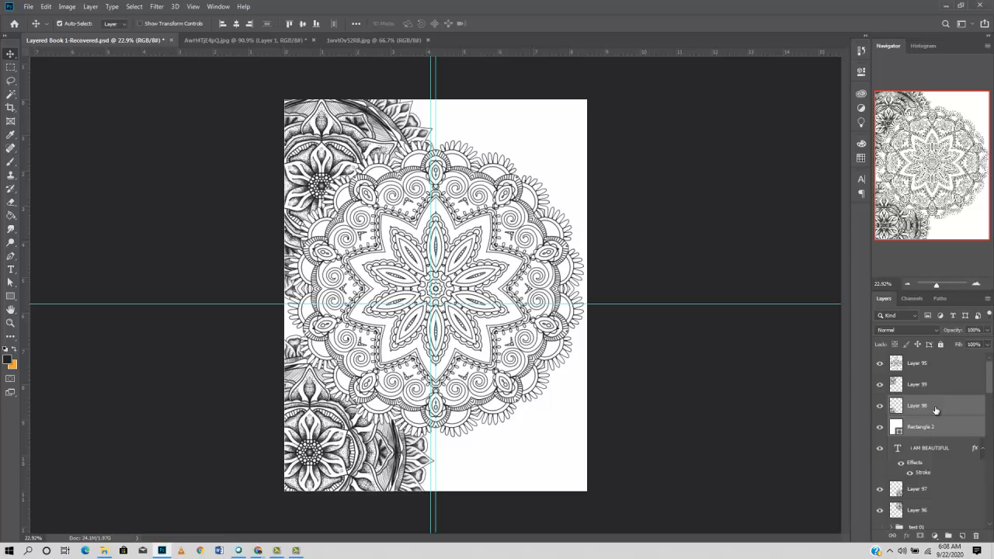
pyautogui.rightClick(934, 410)
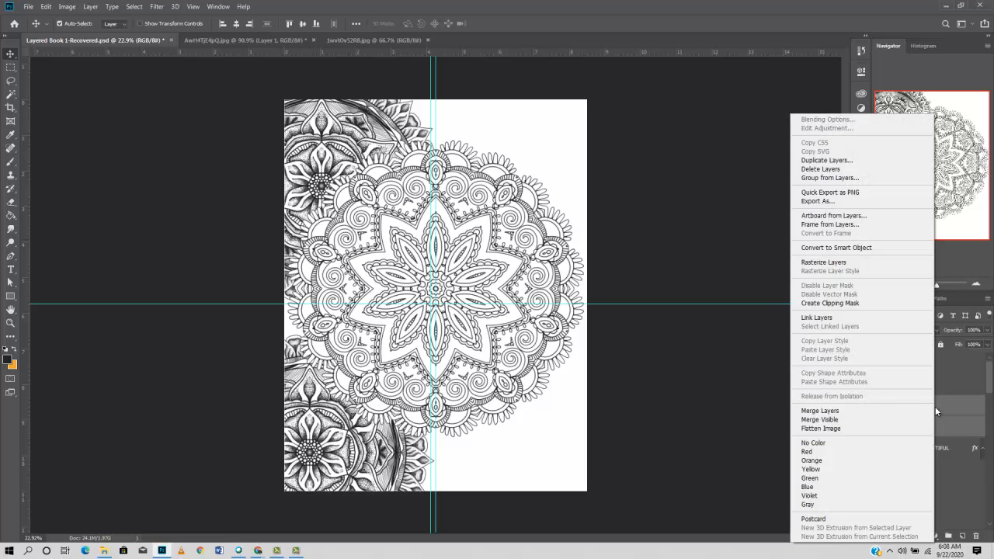
pyautogui.click(875, 414)
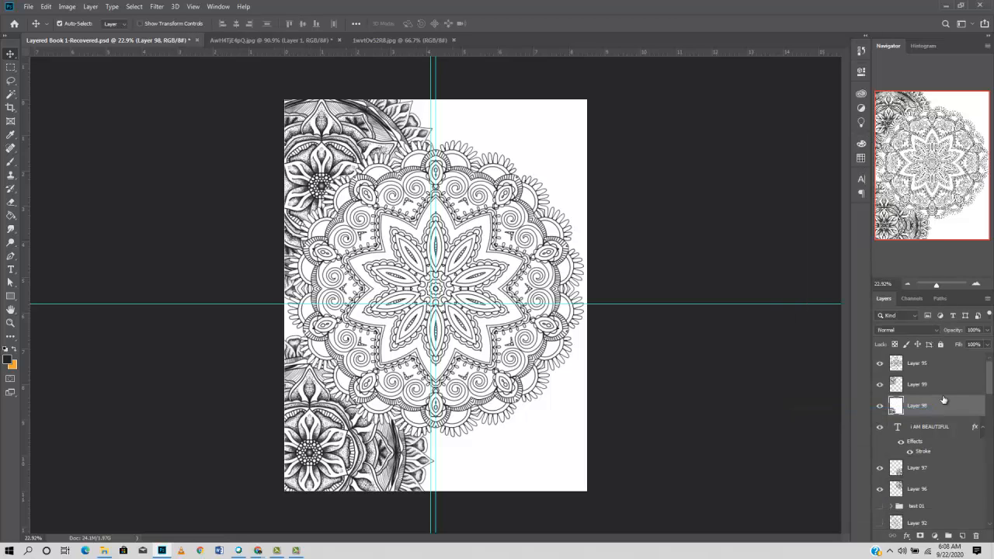
# Step: Delete Layer 98's white area outside its corner mandala with the Magic Wand, and move the text right until its start sits near the page's centre
pyautogui.press('w')
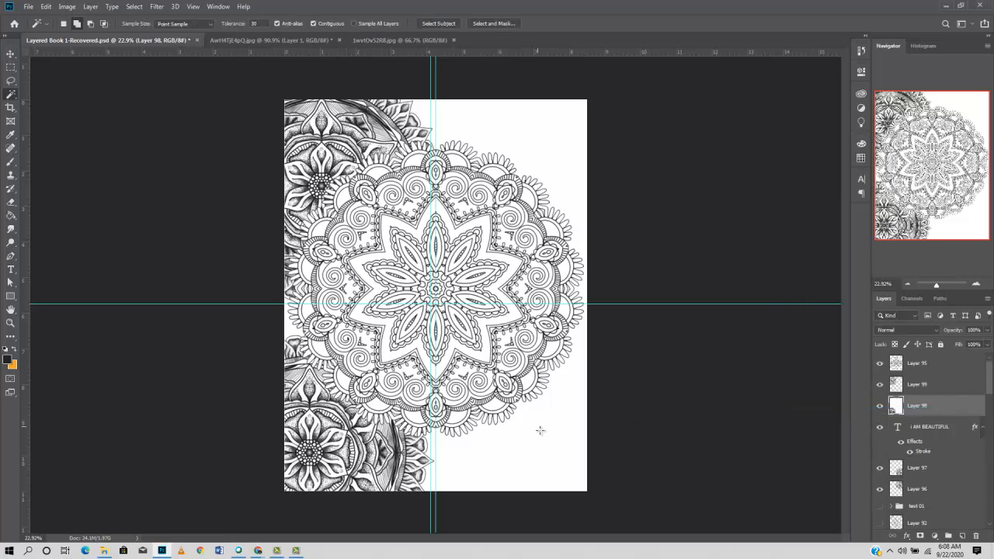
pyautogui.click(544, 434)
pyautogui.press('Delete')
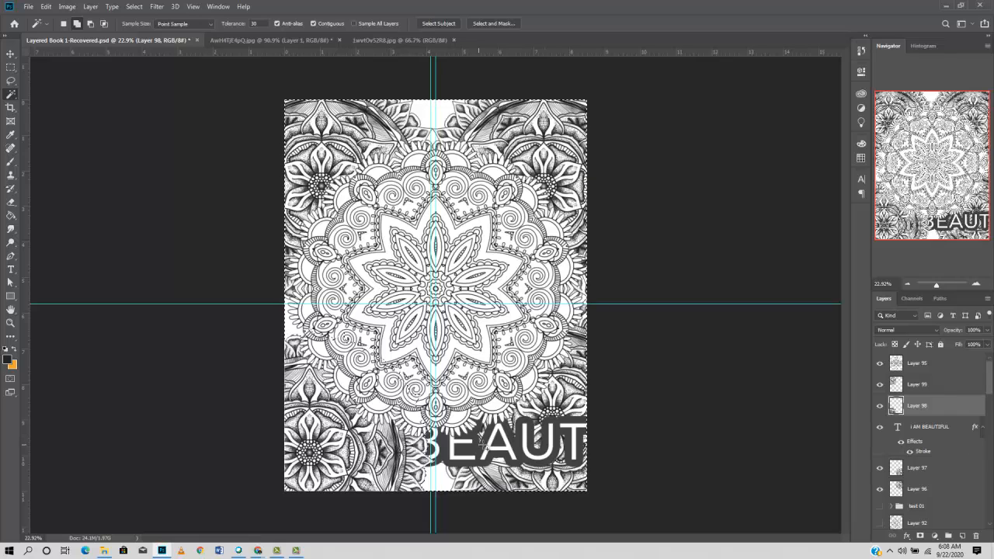
pyautogui.hotkey('ctrl', 'd')
pyautogui.press('v')
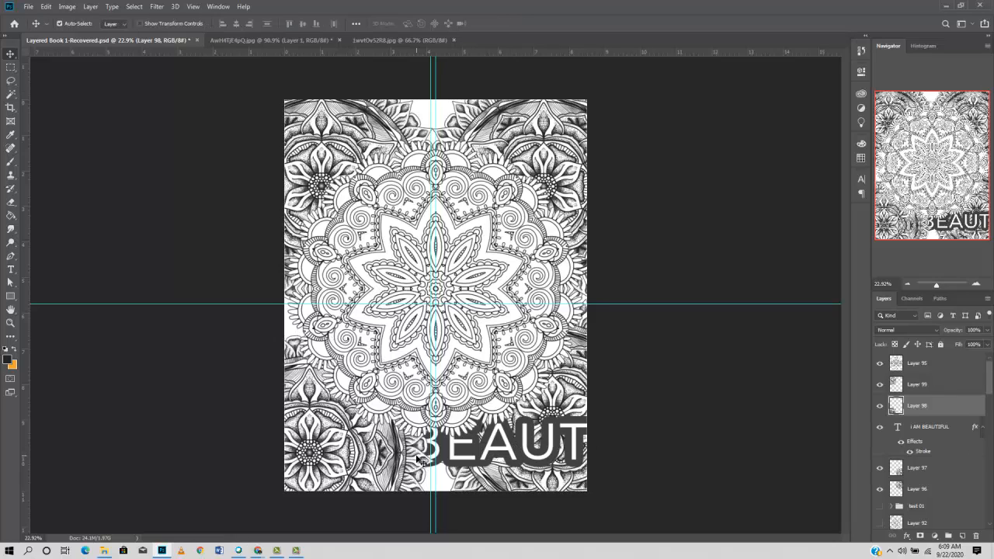
pyautogui.moveTo(464, 459); pyautogui.dragTo(614, 452)
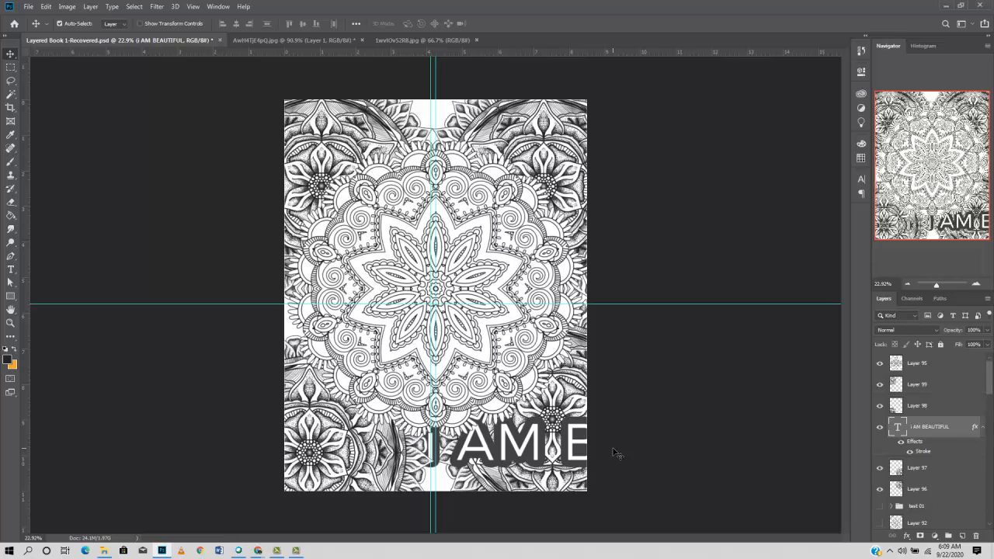
# Step: Group the layers from Layer 95 down to Layer 96, including the "i AM BEAUTIFUL" text
pyautogui.click(929, 489)
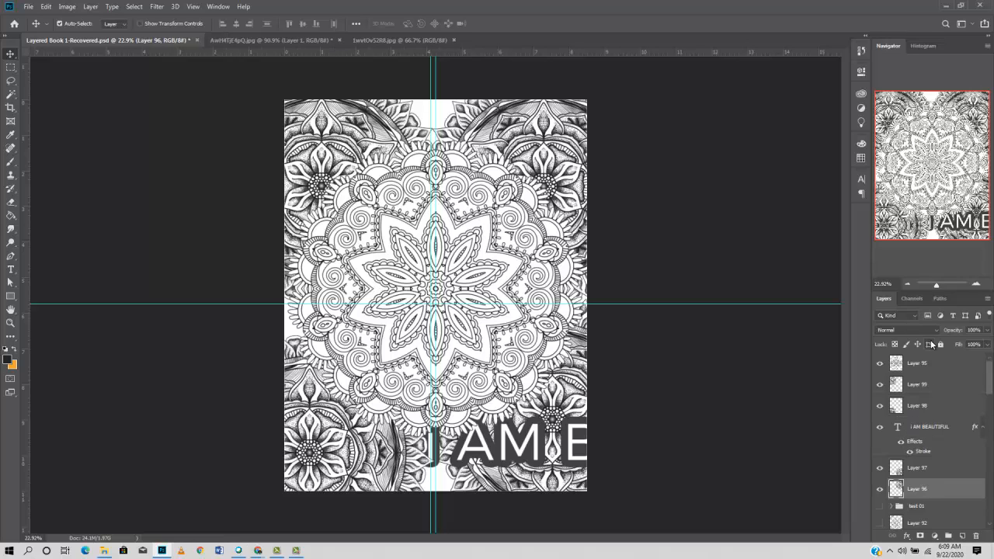
pyautogui.keyDown('shift'); pyautogui.click(916, 365); pyautogui.keyUp('shift')
pyautogui.moveTo(928, 381); pyautogui.dragTo(947, 536)
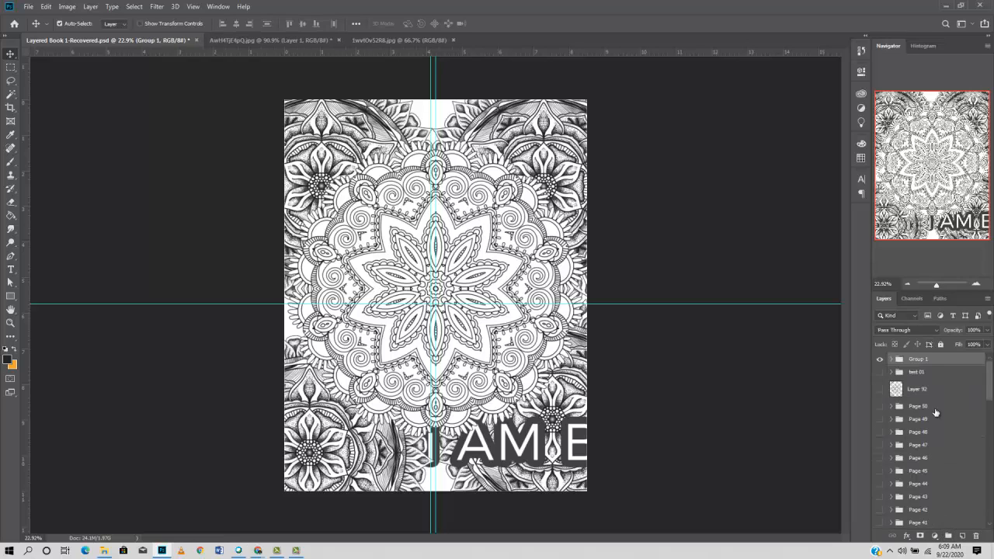
# Step: Rename the new group TEST 02 and hide it
pyautogui.doubleClick(919, 360)
pyautogui.write('TEST 02')
pyautogui.press('Return')
pyautogui.click(881, 359)
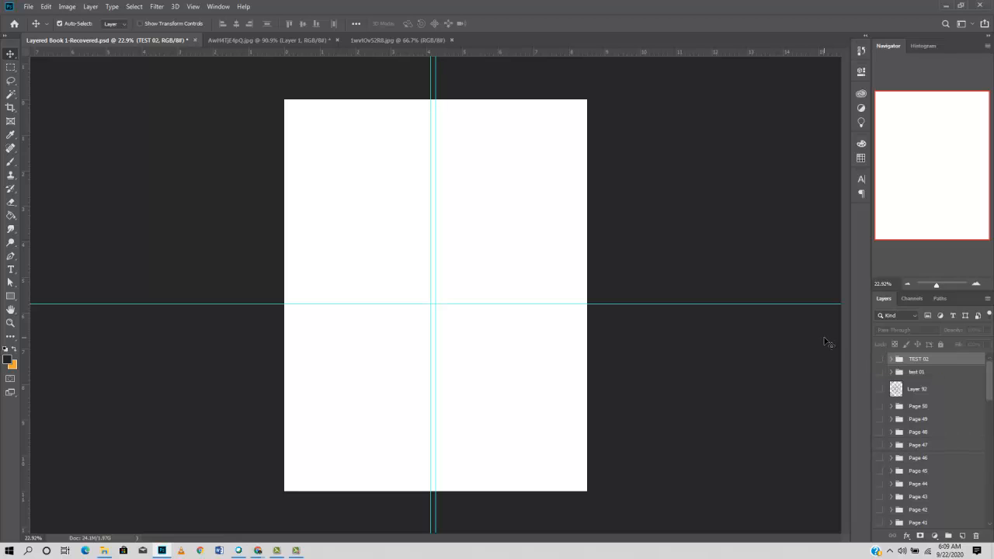
# Step: Preview the page 1, Page 2 and Page 3 groups one at a time, hiding each again after viewing
pyautogui.moveTo(991, 375); pyautogui.dragTo(991, 497)
pyautogui.click(880, 502)
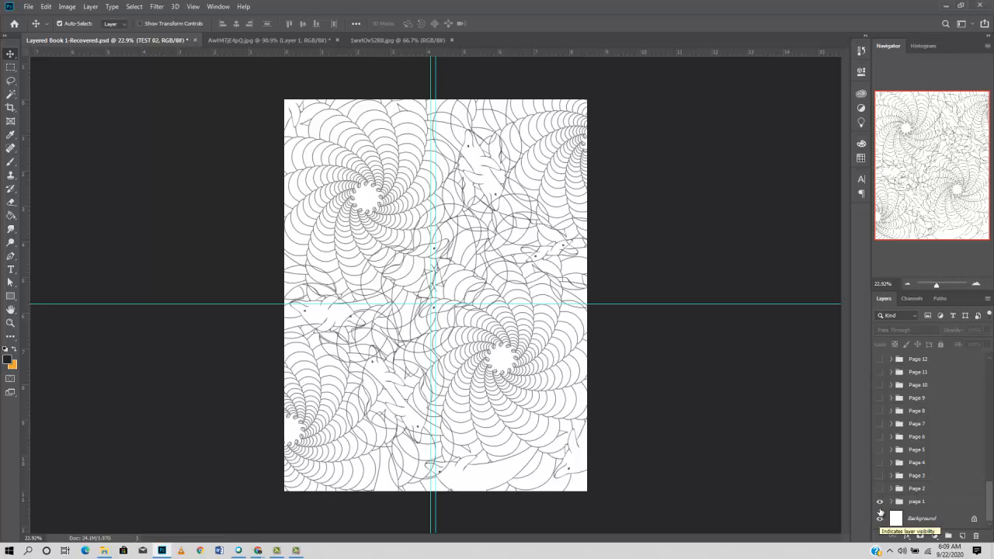
pyautogui.click(881, 497)
pyautogui.click(881, 489)
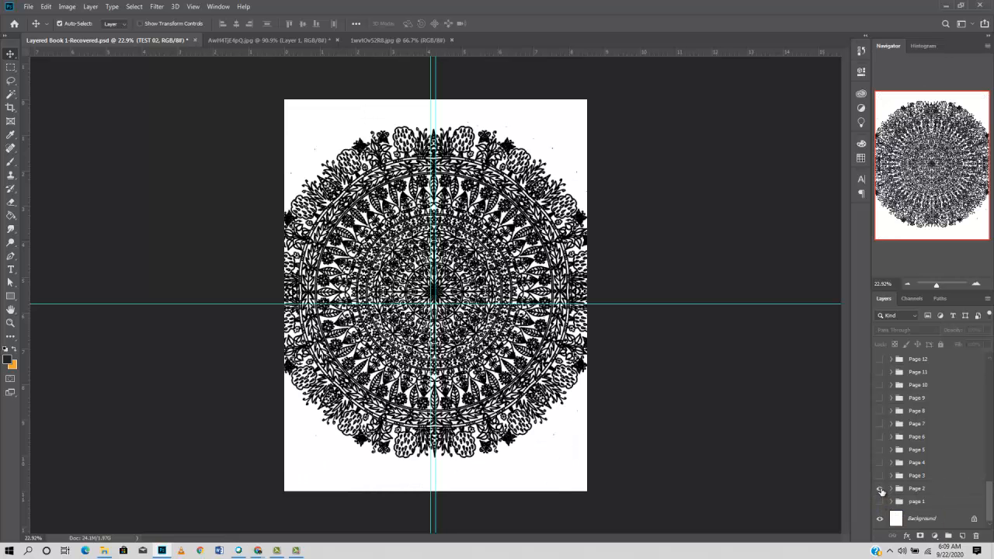
pyautogui.click(881, 489)
pyautogui.click(881, 489)
pyautogui.click(880, 489)
pyautogui.click(880, 475)
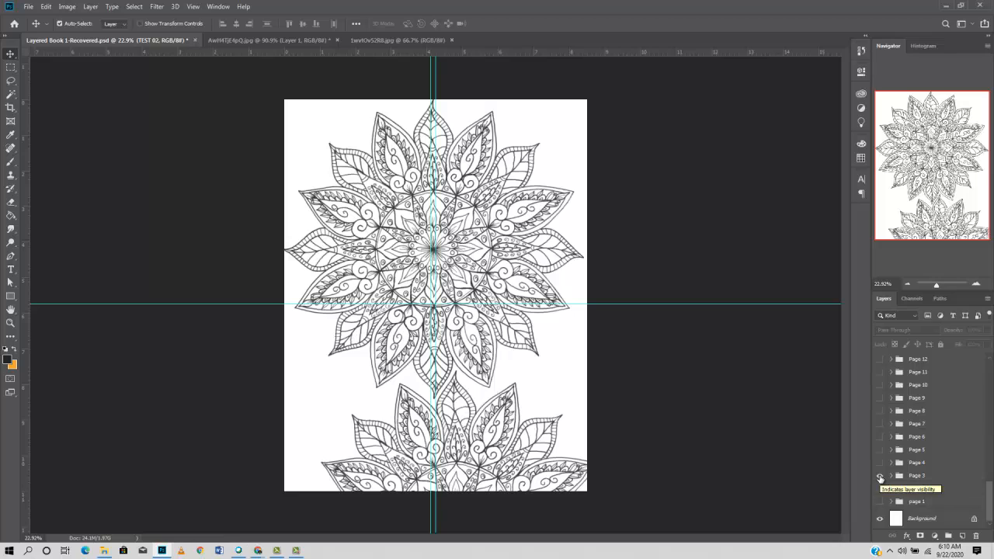
pyautogui.click(881, 476)
# Step: Preview the Page 50 and Page 49 groups individually to examine their mandala layouts
pyautogui.scroll(5, 904, 442)
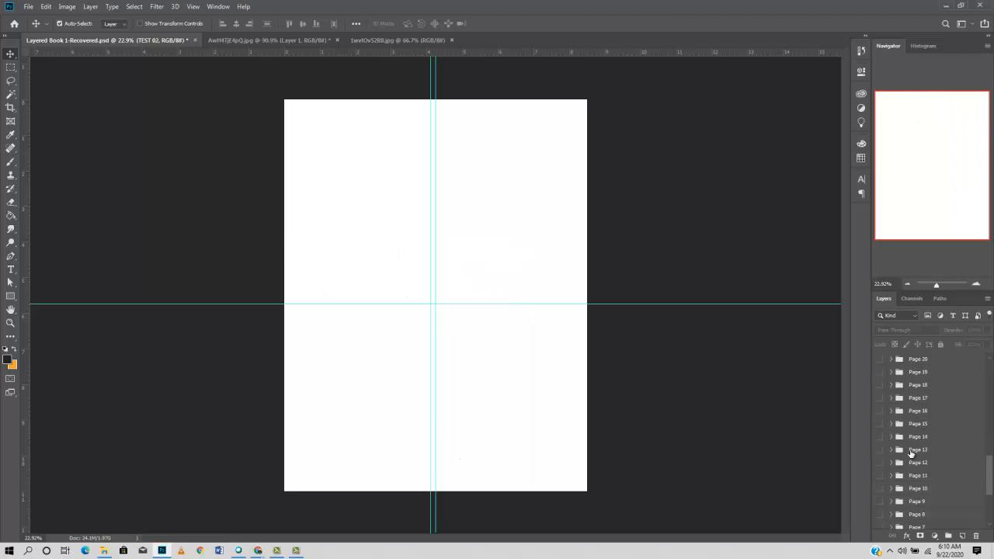
pyautogui.scroll(8, 911, 452)
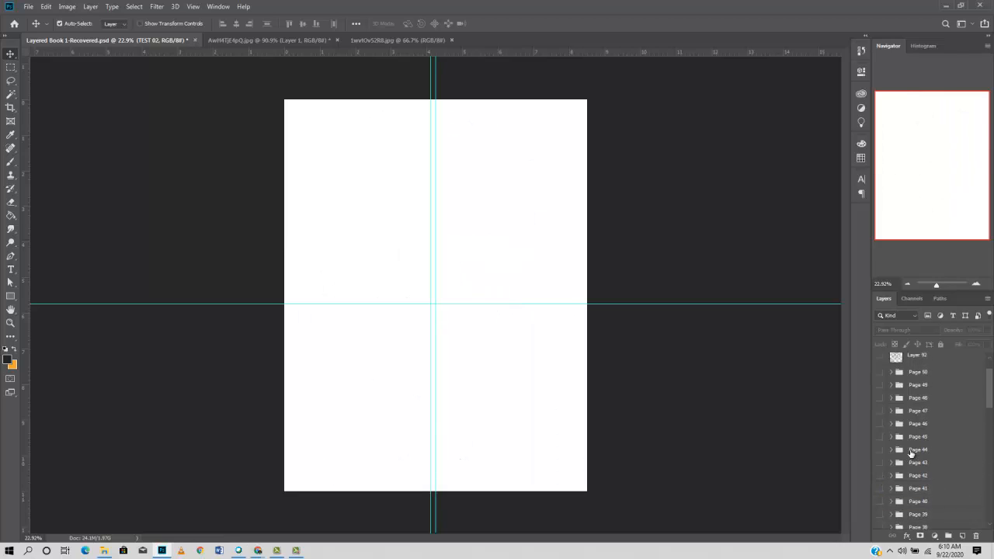
pyautogui.click(881, 406)
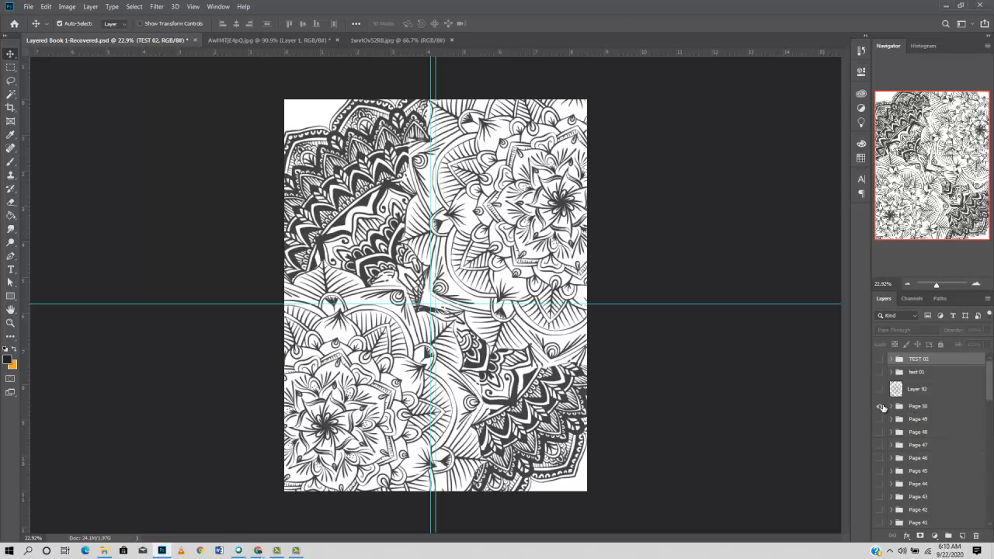
pyautogui.click(881, 419)
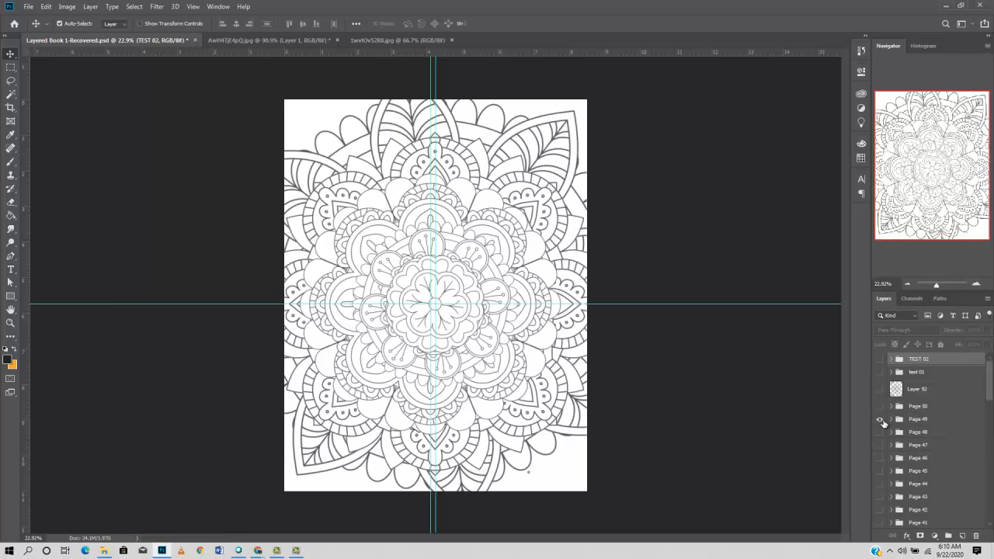